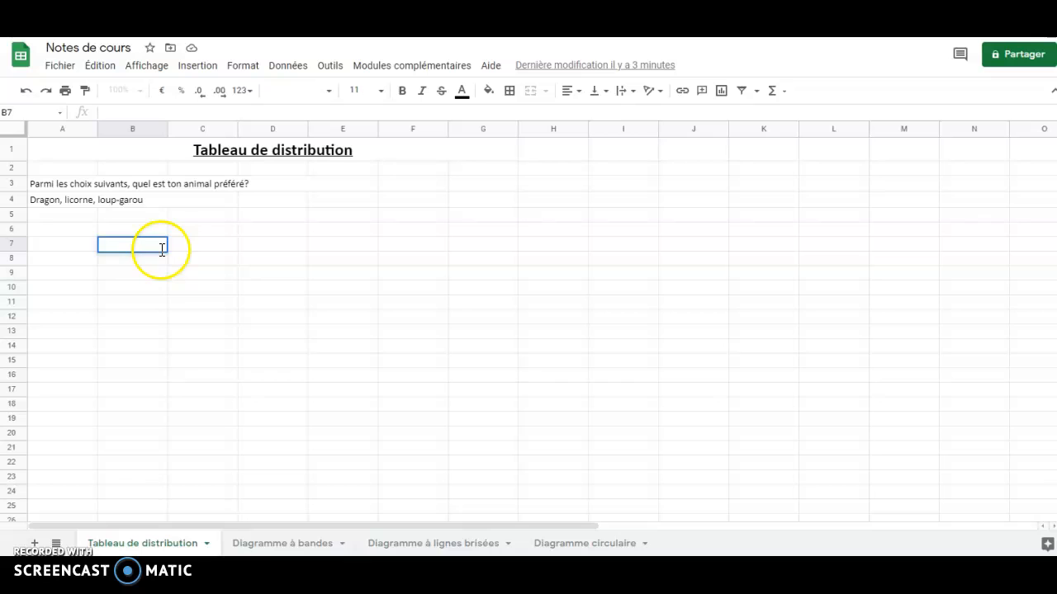
Turn off bold for cell B7 and enter the table title "Animal préféré des personnes au local 325A"
{"action": "left_click", "coordinate": [130, 289]}
{"action": "left_click", "coordinate": [129, 244]}
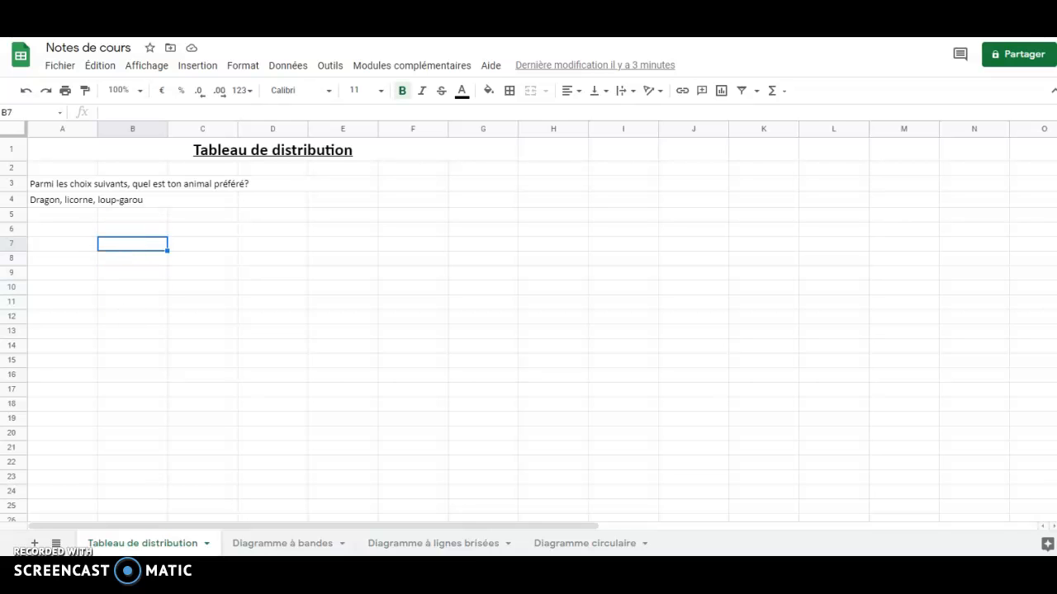
{"action": "left_click", "coordinate": [403, 91]}
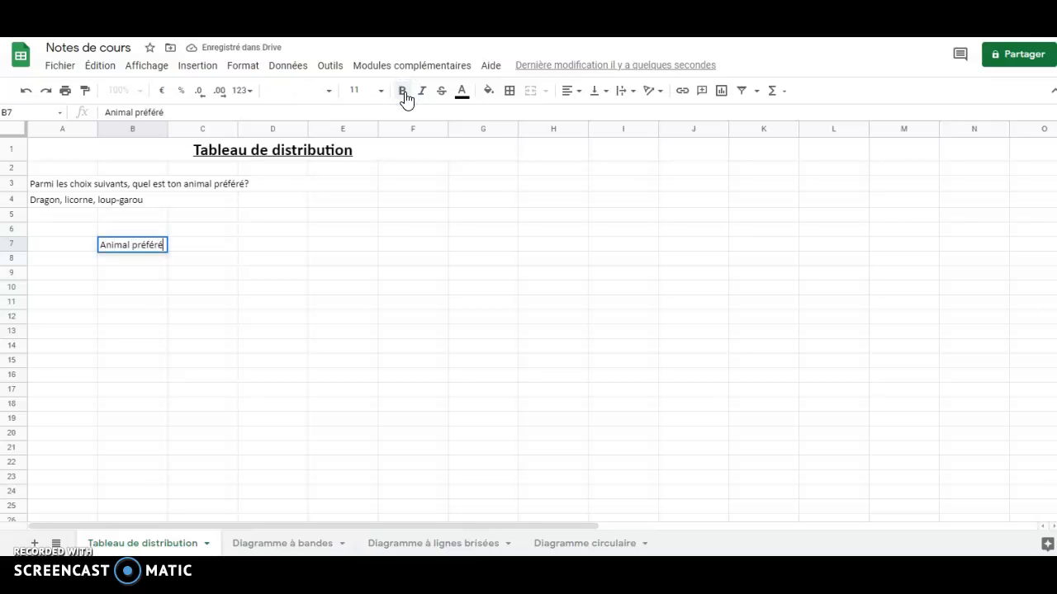
{"action": "type", "text": "des personnes au local"}
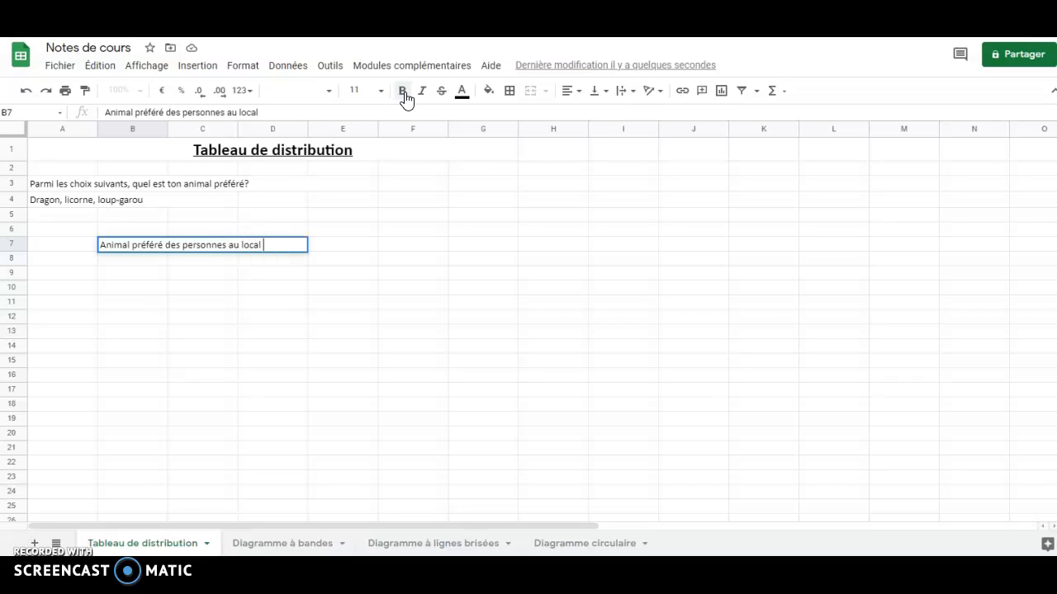
{"action": "type", "text": " 325A"}
{"action": "left_click", "coordinate": [218, 305]}
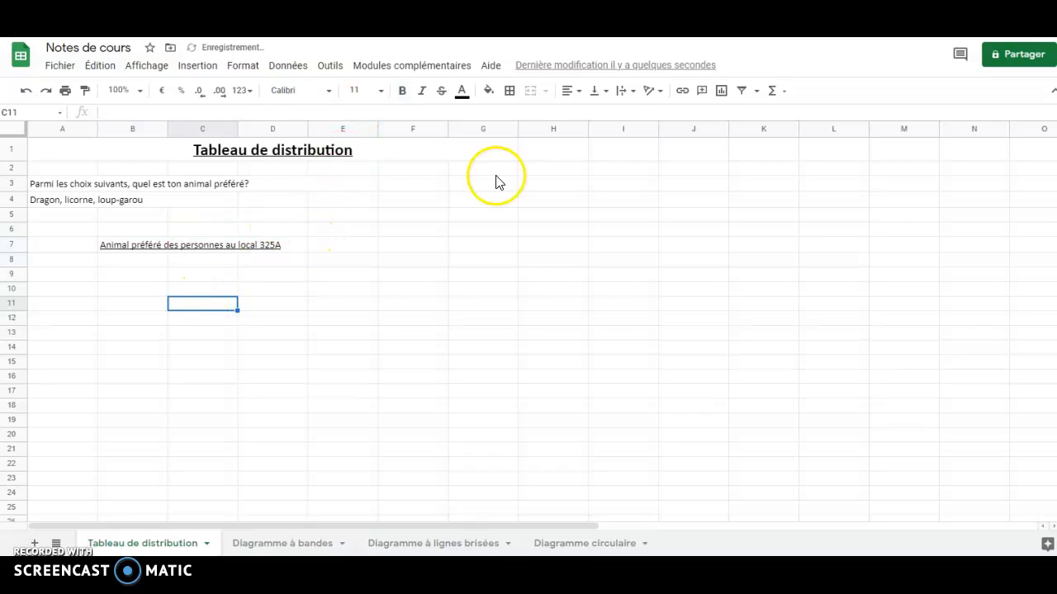
Remove the underline from the table title in B7, and underline the title again
{"action": "left_click", "coordinate": [234, 246]}
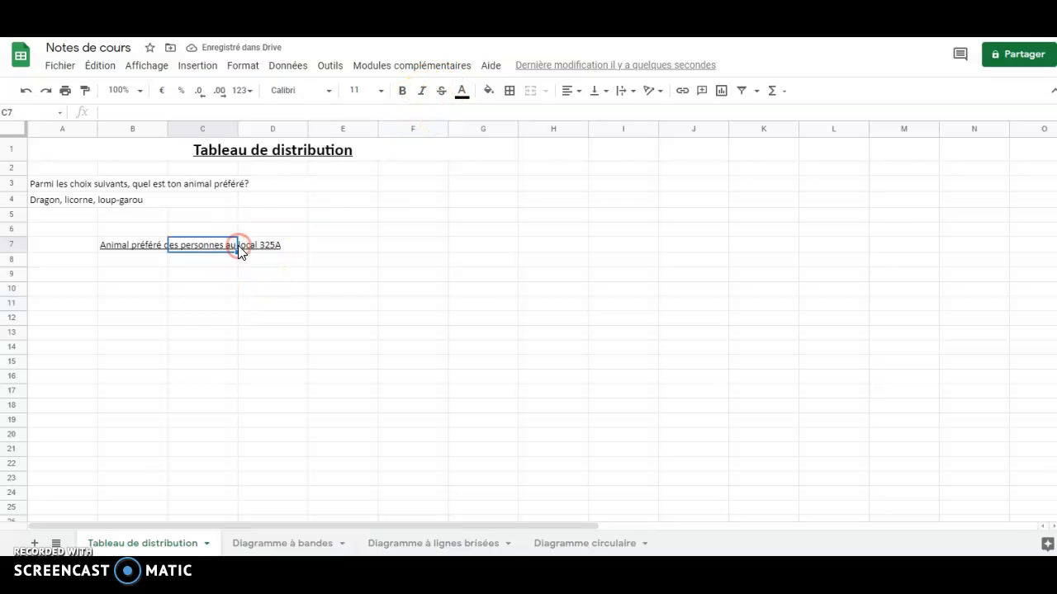
{"action": "right_click", "coordinate": [238, 247]}
{"action": "left_click", "coordinate": [123, 244]}
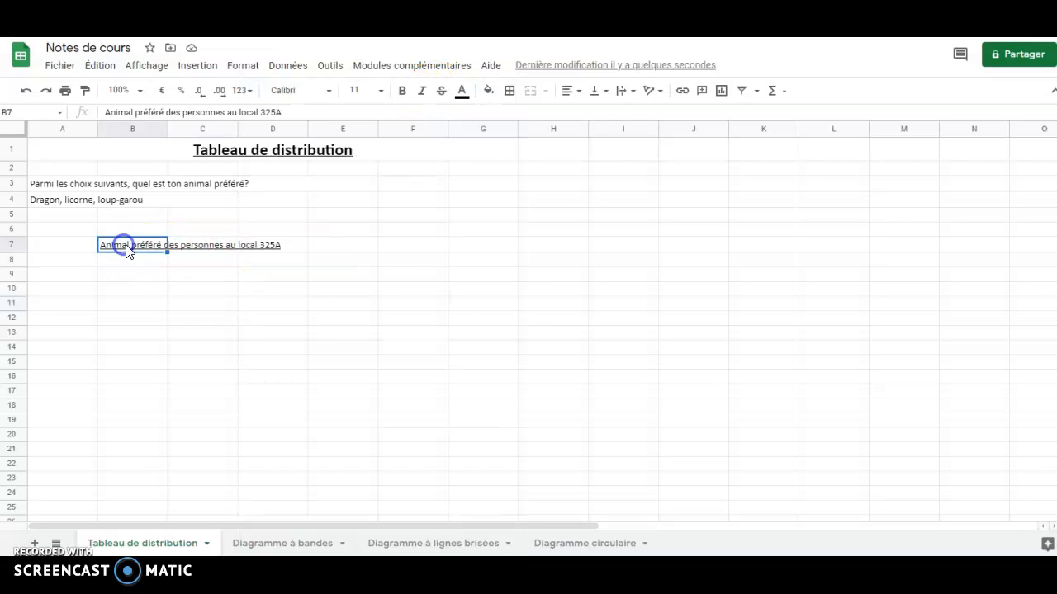
{"action": "left_click", "coordinate": [243, 68]}
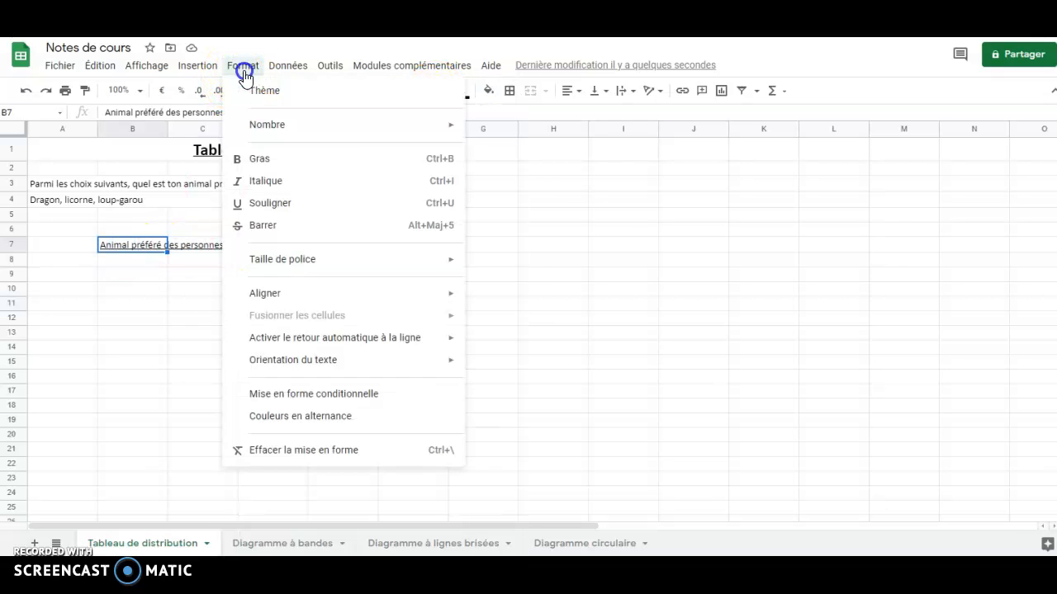
{"action": "left_click", "coordinate": [269, 203]}
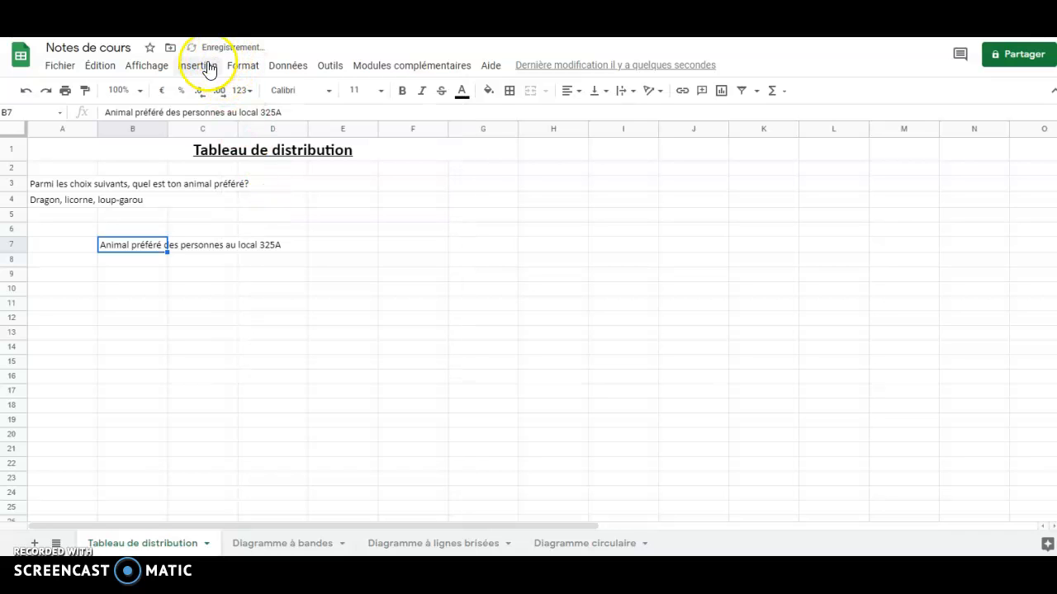
{"action": "left_click", "coordinate": [240, 70]}
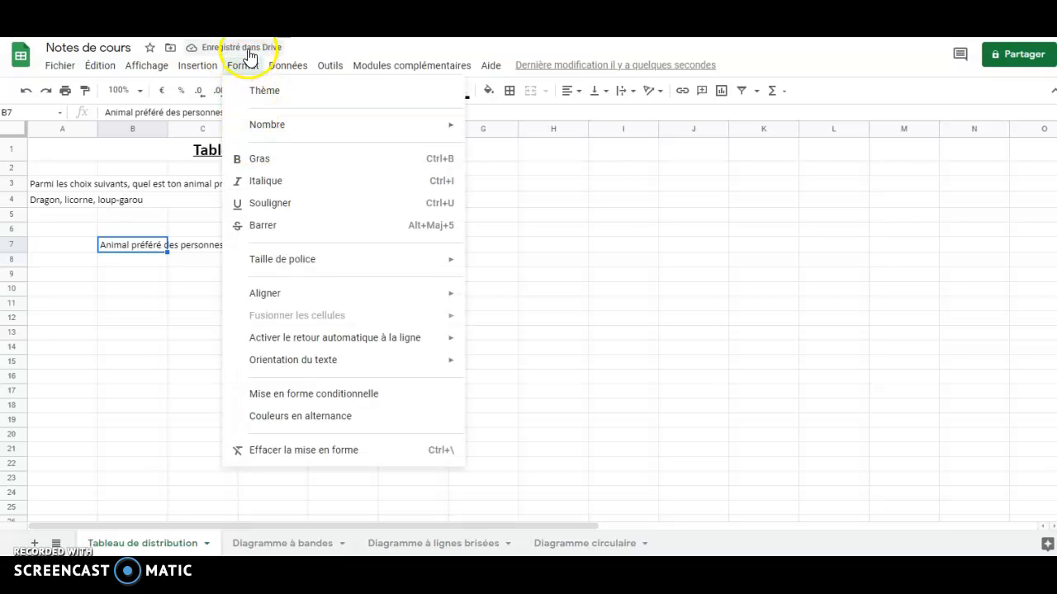
{"action": "left_click", "coordinate": [260, 207]}
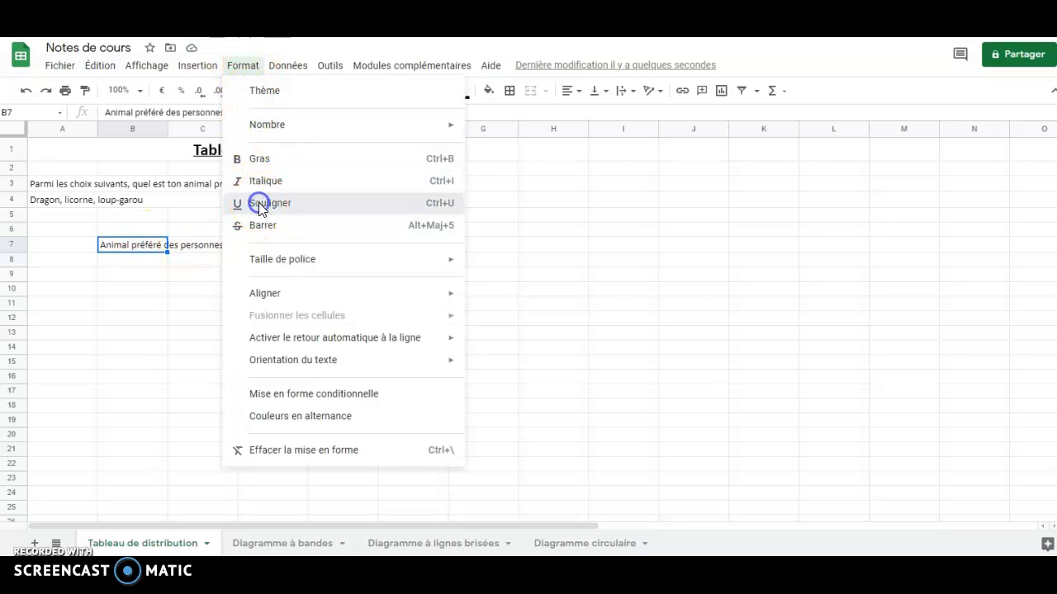
{"action": "left_click", "coordinate": [199, 293]}
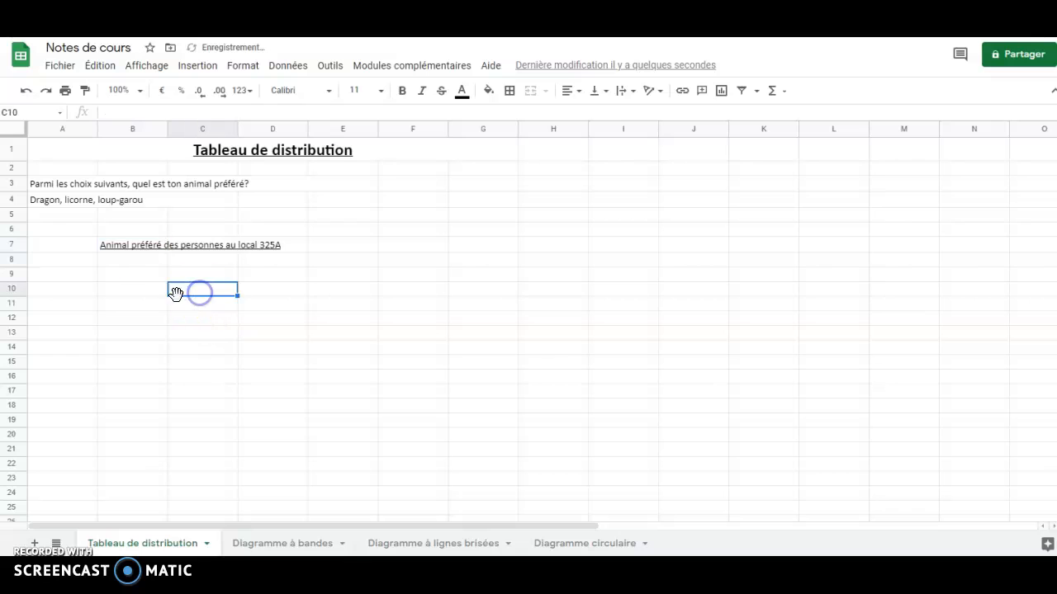
Enter the header "Animal favori" in B8 and list Dragon, Licorne and Loup-garou in B9:B11
{"action": "left_click", "coordinate": [137, 262]}
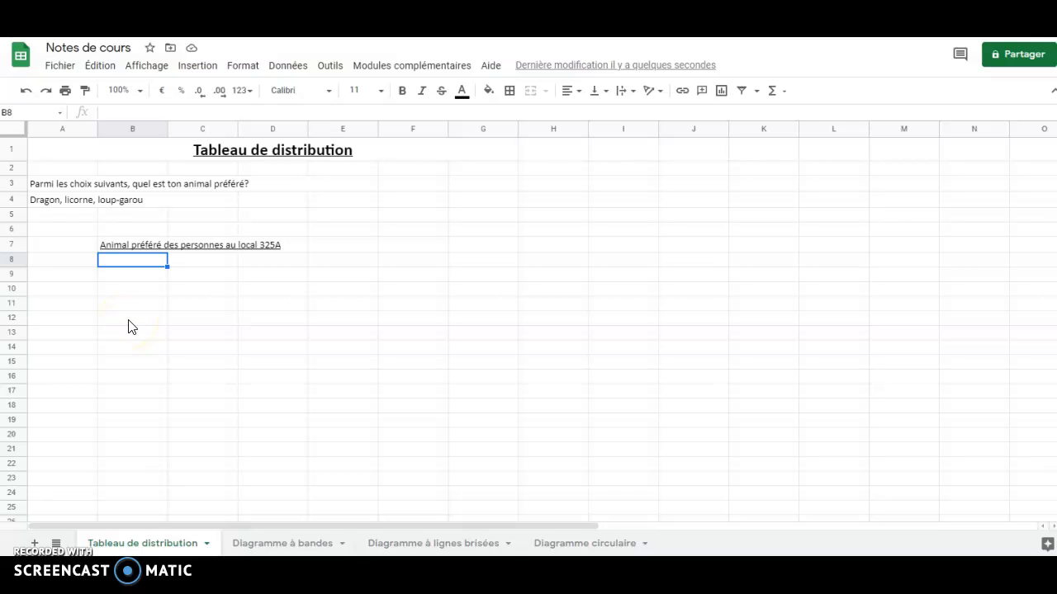
{"action": "type", "text": "Animal fav"}
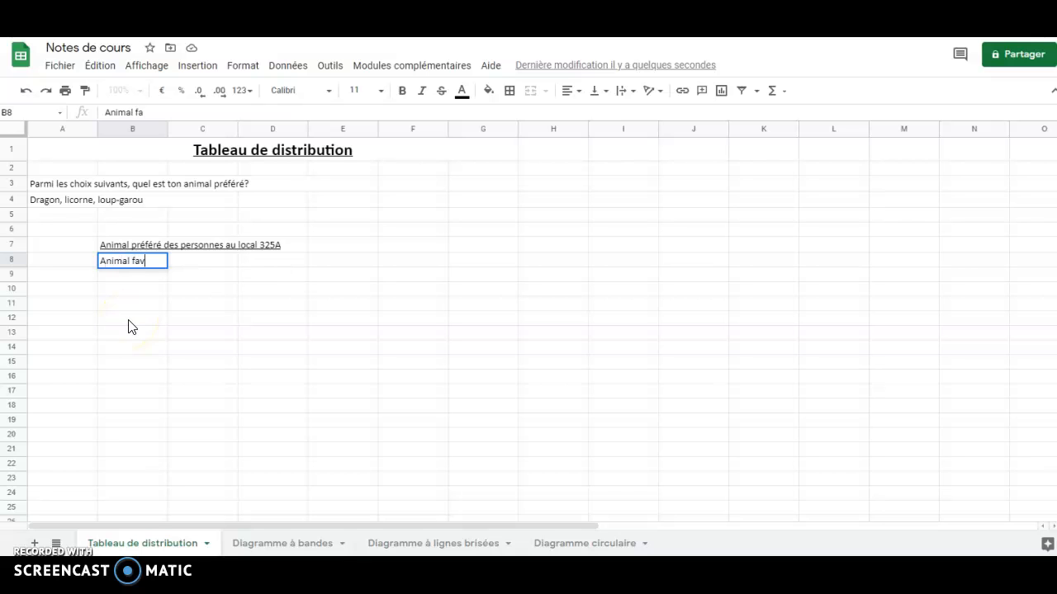
{"action": "key", "text": "Tab"}
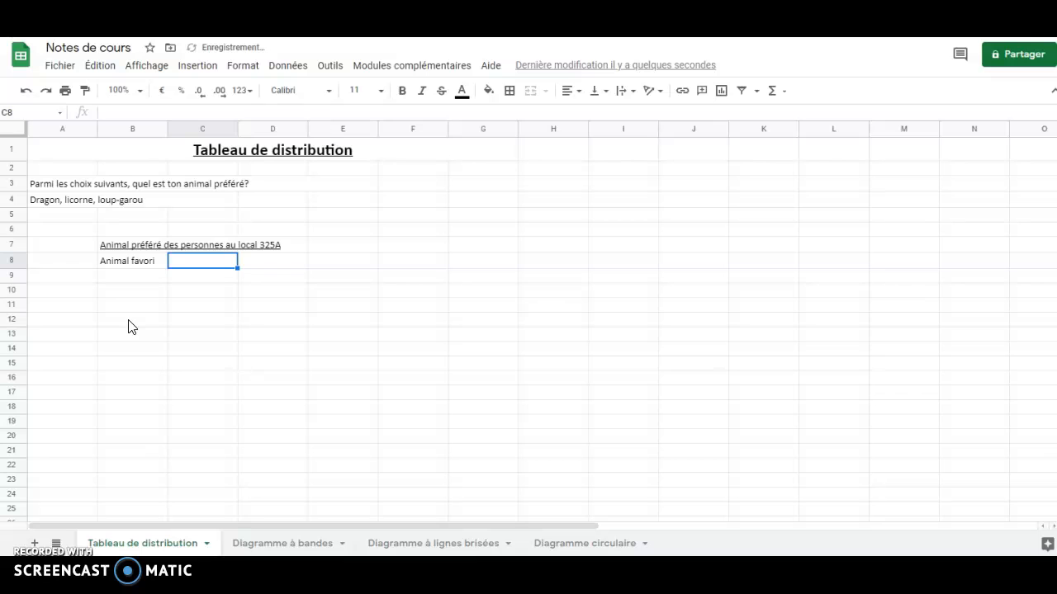
{"action": "left_click", "coordinate": [130, 276]}
{"action": "type", "text": "Dragon"}
{"action": "key", "text": "Return"}
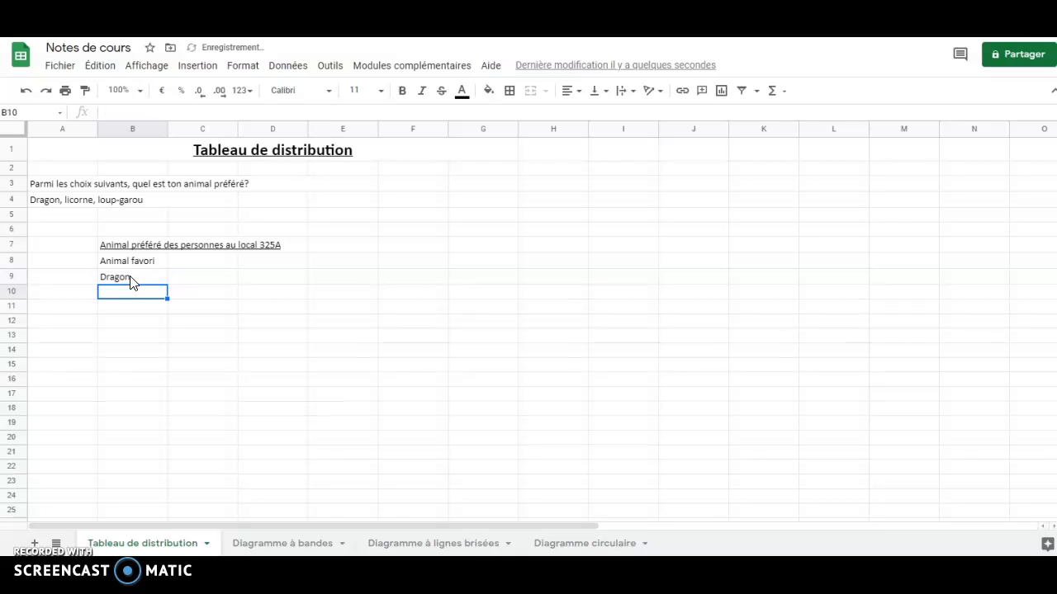
{"action": "key", "text": "Return"}
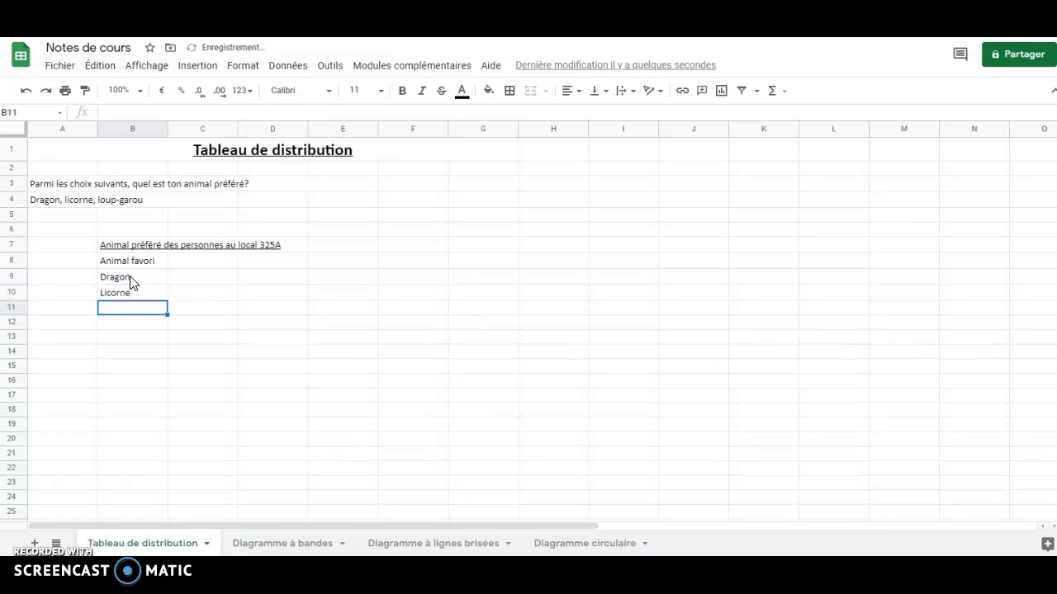
{"action": "type", "text": "Loug"}
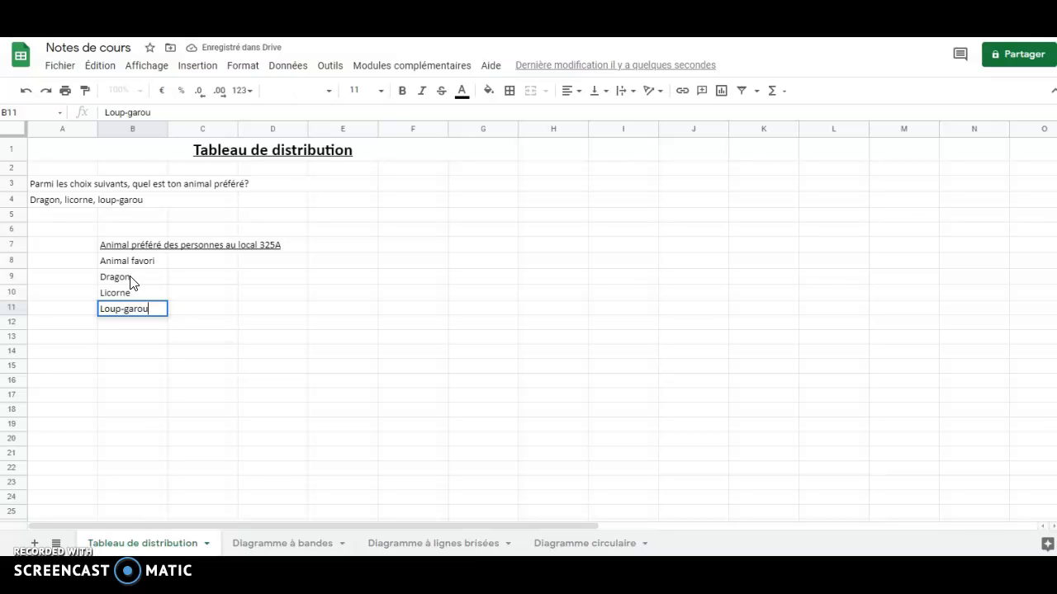
Enter the header "Effectif" in C8 with the values 3, 27 and 5 in C9:C11
{"action": "left_click", "coordinate": [220, 261]}
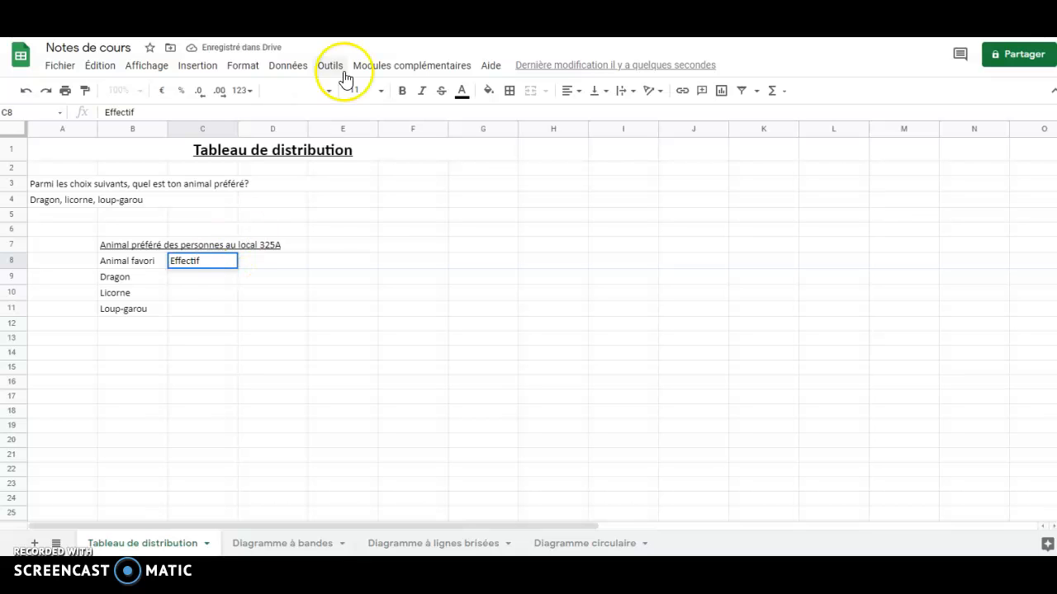
{"action": "left_click", "coordinate": [206, 279]}
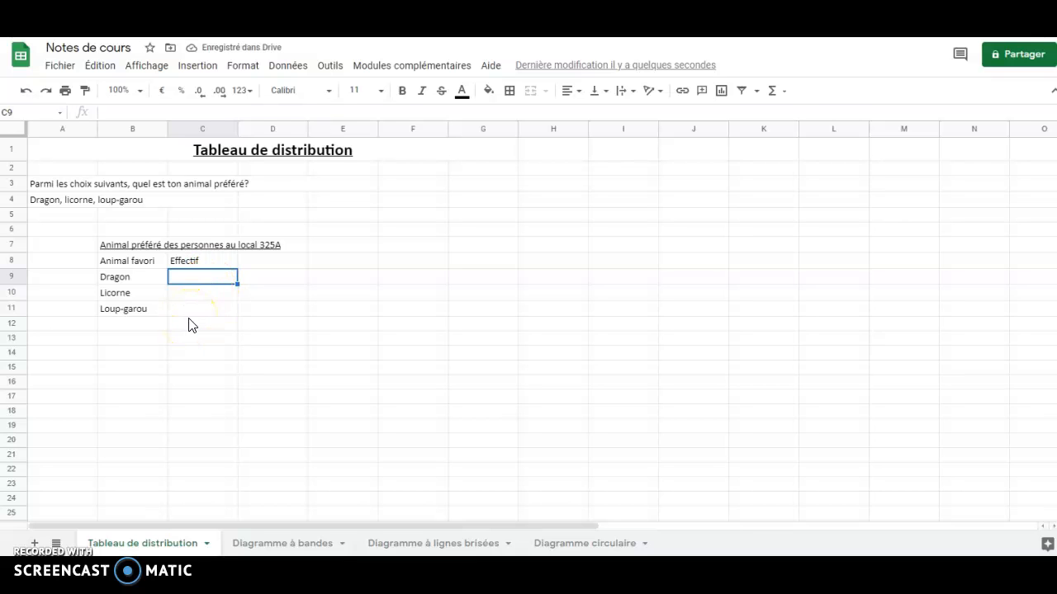
{"action": "type", "text": "3"}
{"action": "key", "text": "Return"}
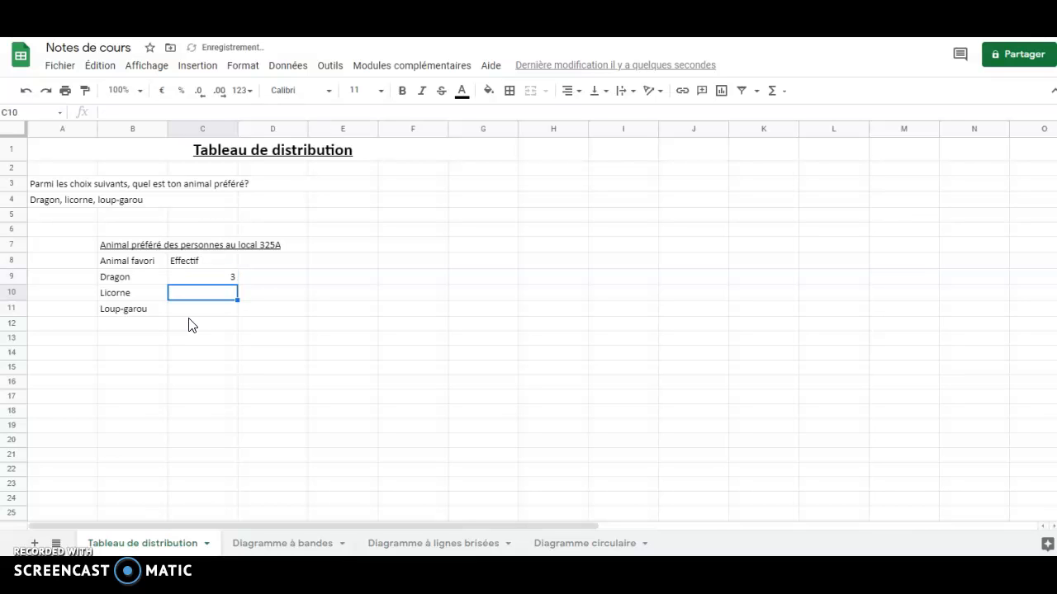
{"action": "type", "text": "27"}
{"action": "key", "text": "Return"}
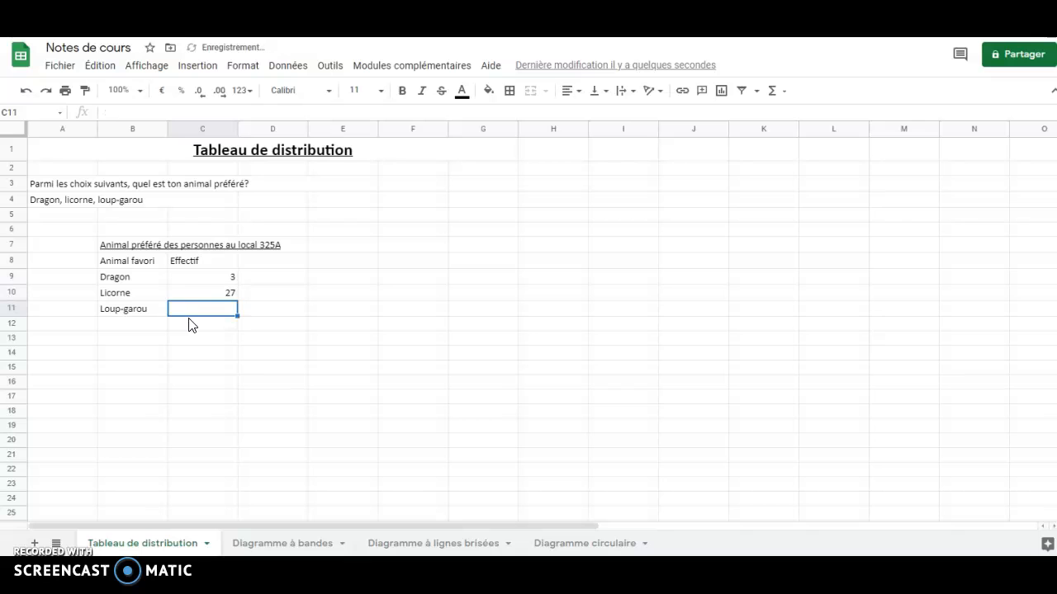
{"action": "key", "text": "Return"}
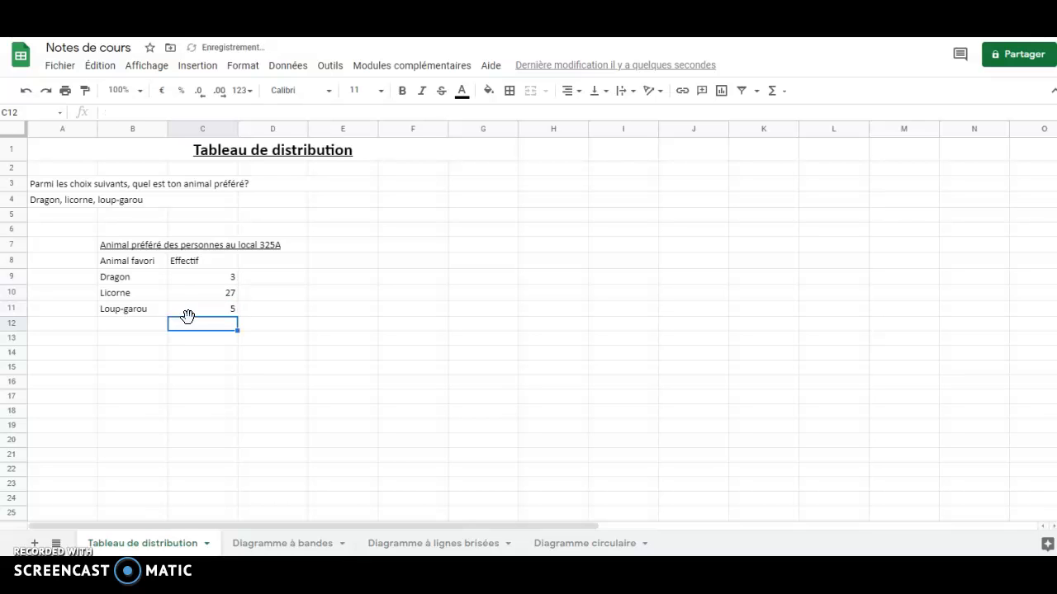
Enter the row label "Total" in B12 and the column header "Fréquence (%)" in D8
{"action": "left_click", "coordinate": [128, 330]}
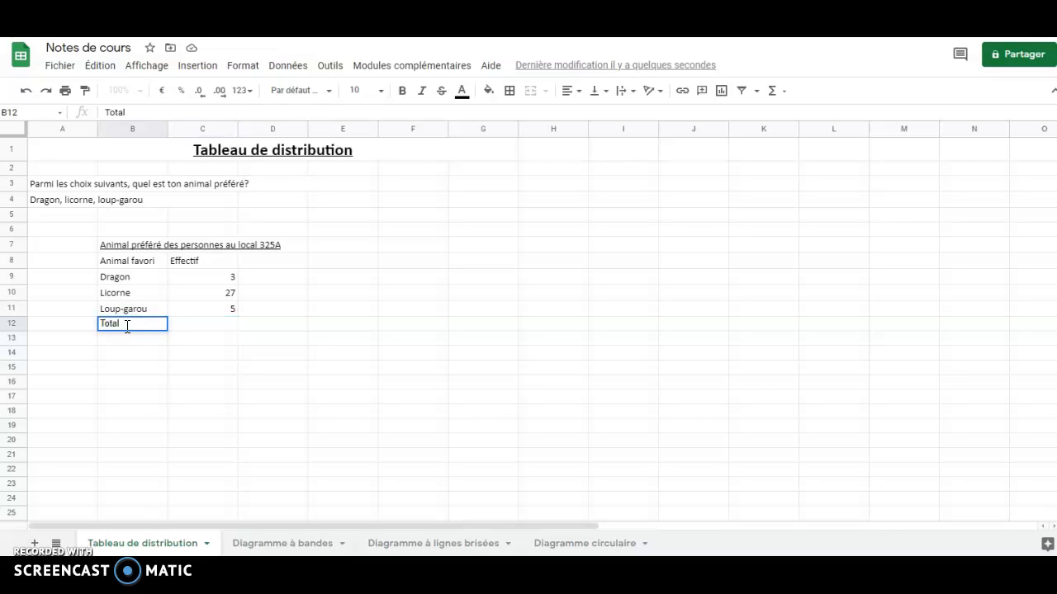
{"action": "key", "text": "Tab"}
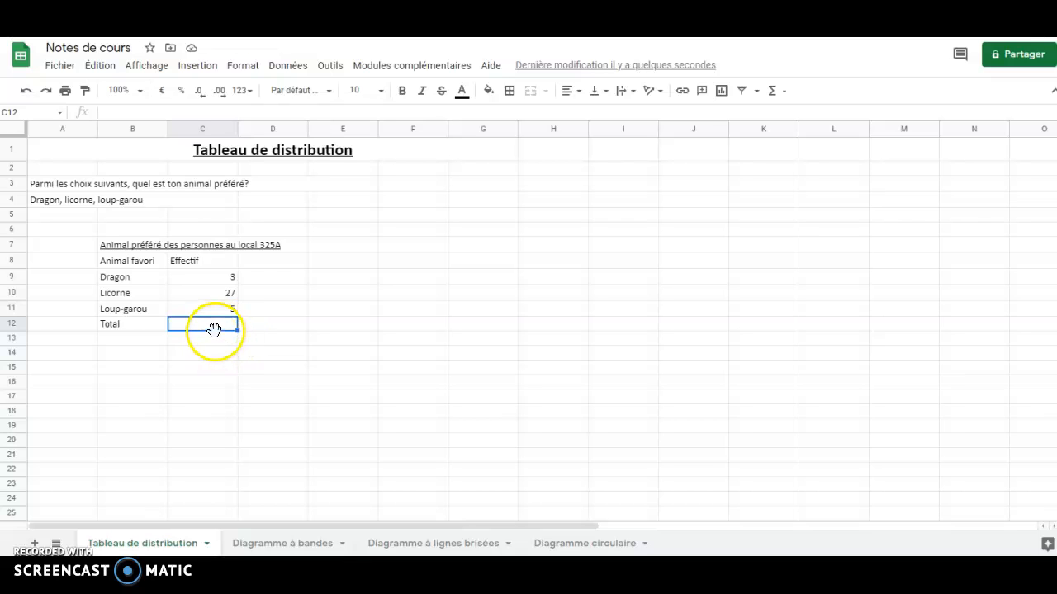
{"action": "left_click", "coordinate": [272, 263]}
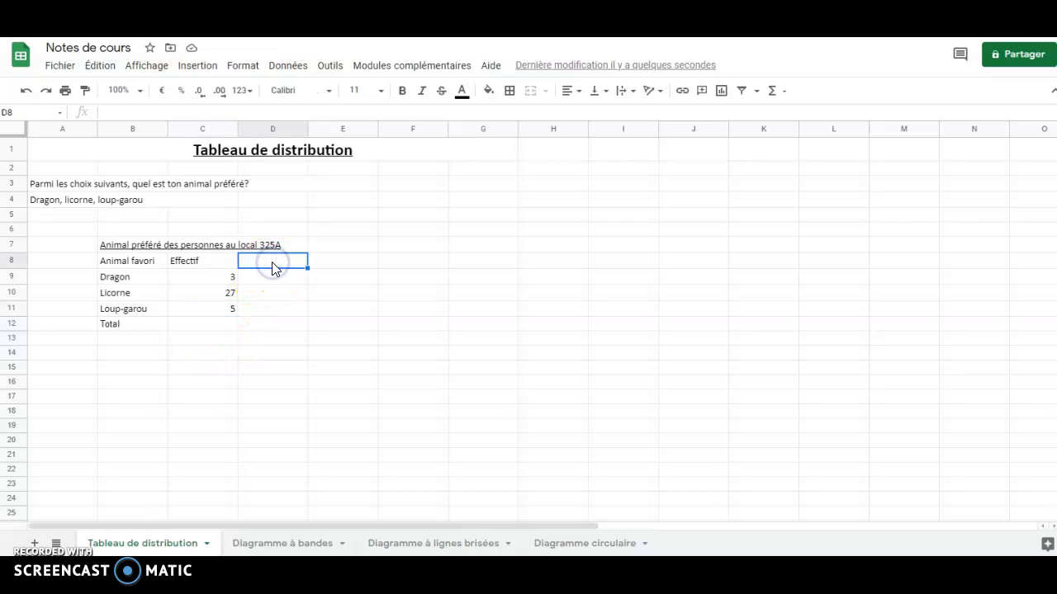
{"action": "type", "text": "Fréquence (%"}
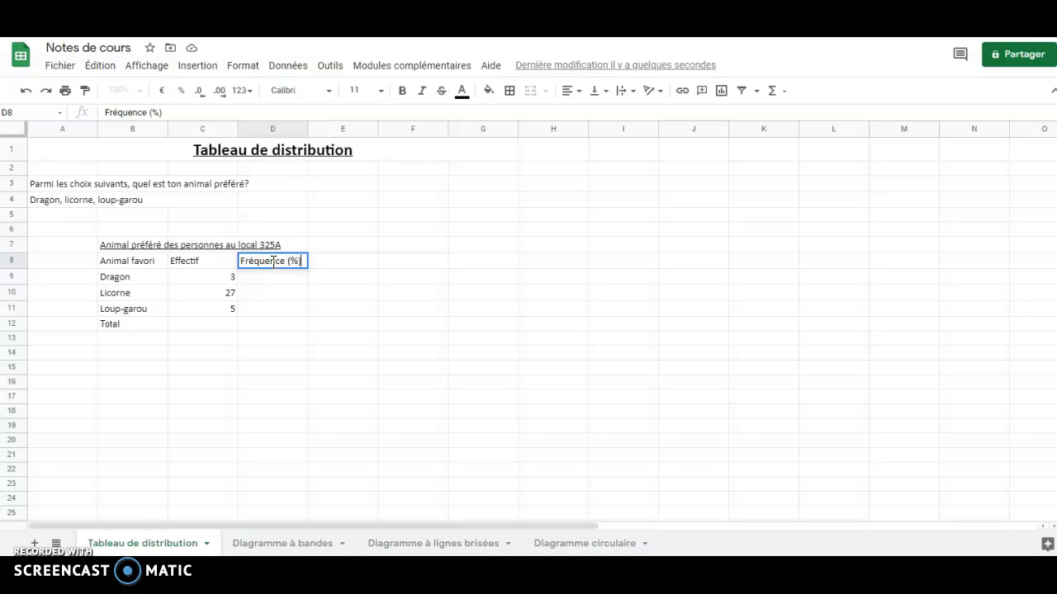
{"action": "left_click", "coordinate": [289, 368]}
{"action": "left_click", "coordinate": [284, 323]}
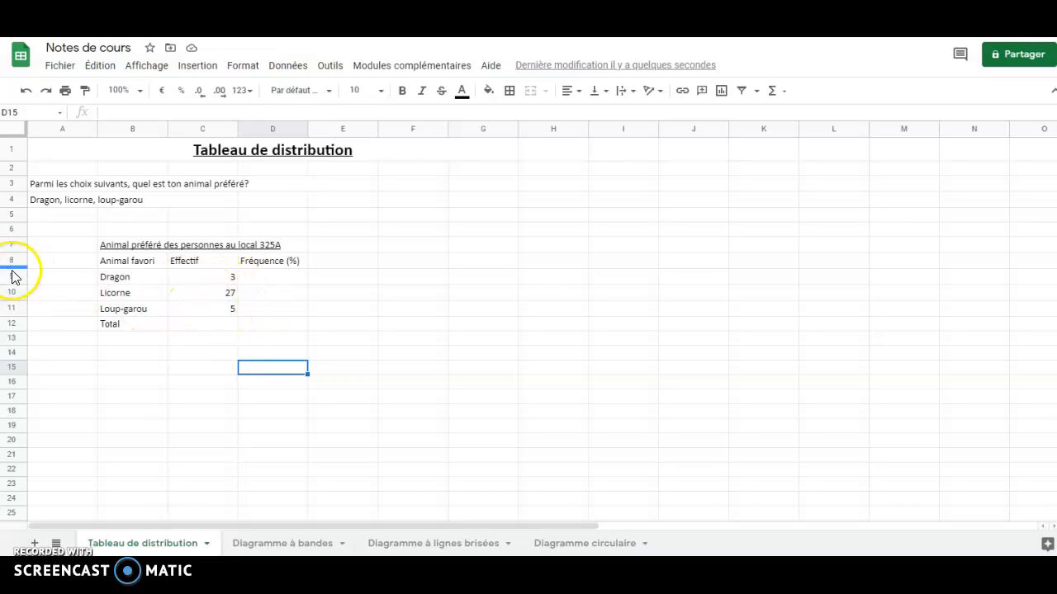
Make row 7 slightly taller and merge cells B7:D7 containing the table title
{"action": "left_click_drag", "start_coordinate": [14, 250], "coordinate": [11, 257]}
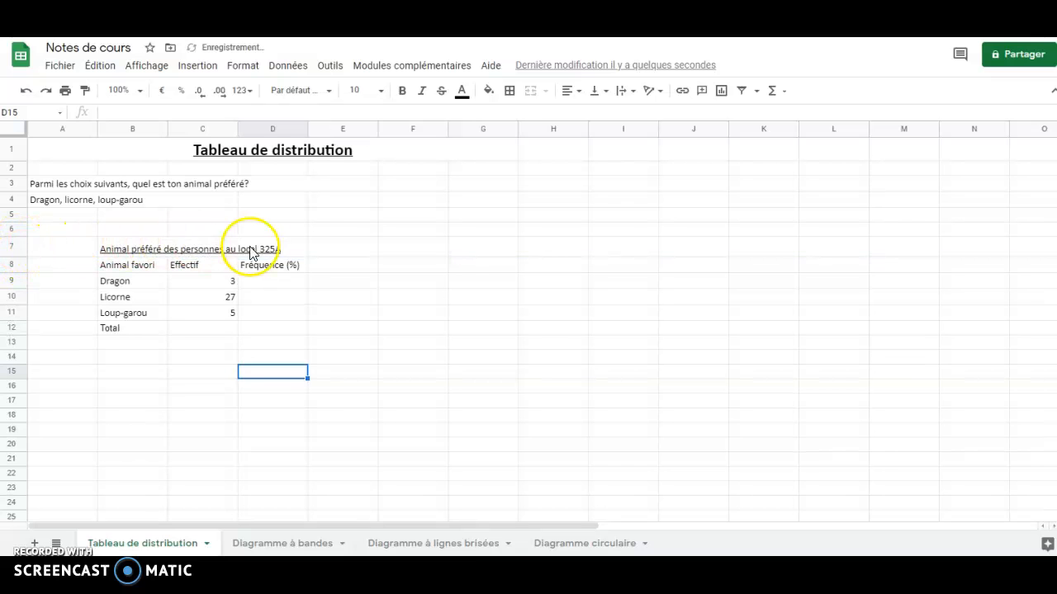
{"action": "left_click", "coordinate": [165, 248]}
{"action": "left_click", "coordinate": [364, 282]}
{"action": "left_click_drag", "start_coordinate": [147, 247], "coordinate": [275, 251]}
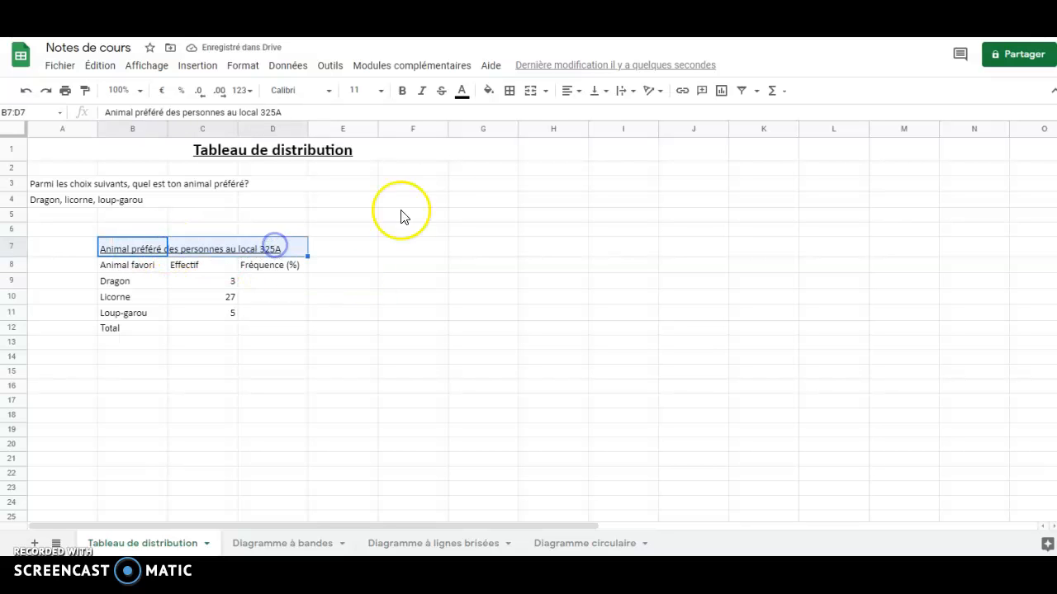
{"action": "left_click", "coordinate": [533, 91]}
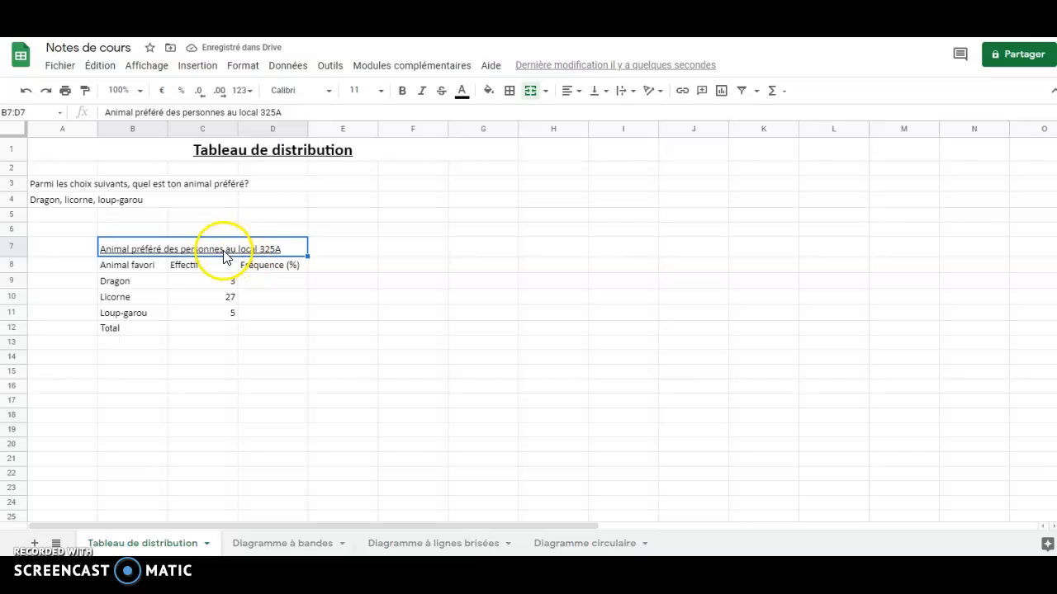
Align the merged table title vertically to the middle and increase the height of row 7 a little more
{"action": "left_click", "coordinate": [607, 91]}
{"action": "left_click", "coordinate": [613, 120]}
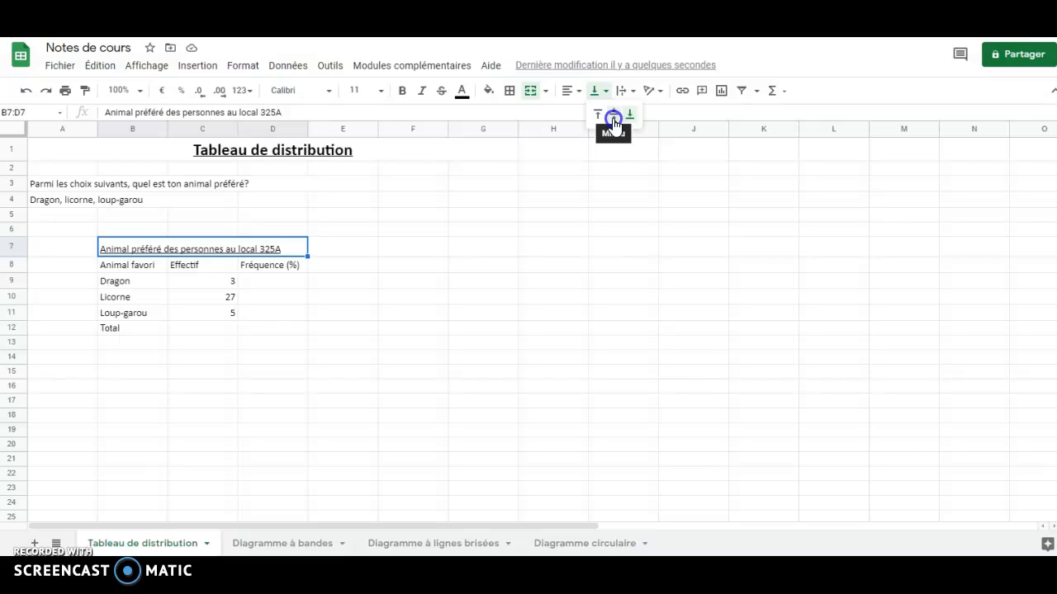
{"action": "left_click", "coordinate": [614, 119]}
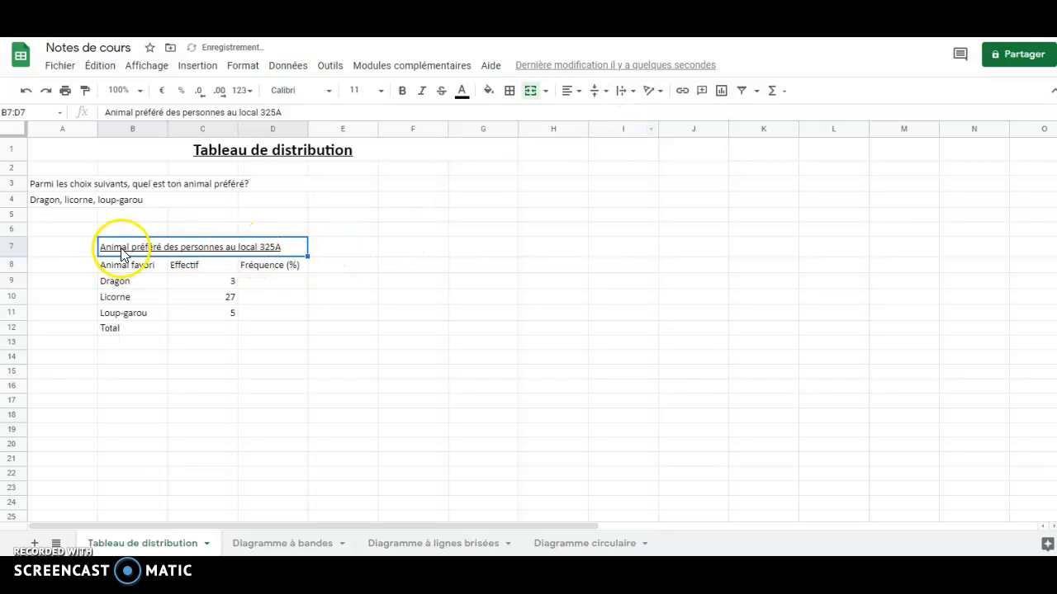
{"action": "mouse_move", "coordinate": [13, 251]}
{"action": "left_mouse_down"}
{"action": "mouse_move", "coordinate": [13, 273]}
{"action": "mouse_move", "coordinate": [15, 262]}
{"action": "left_mouse_up"}
Centre the table title horizontally in the merged cells B7:D7
{"action": "left_click", "coordinate": [272, 347]}
{"action": "left_click", "coordinate": [265, 253]}
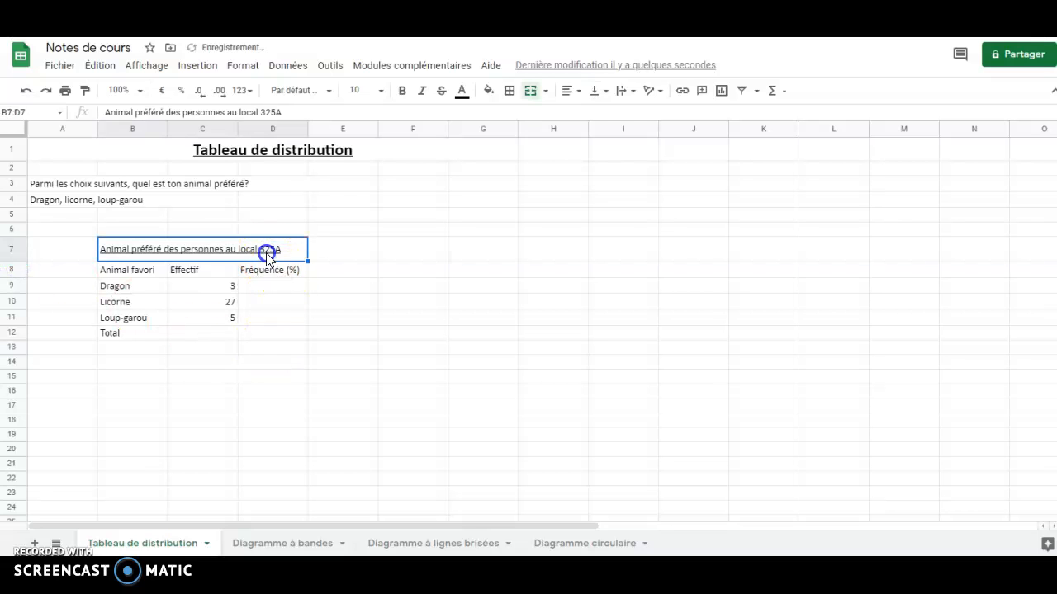
{"action": "left_click", "coordinate": [578, 92]}
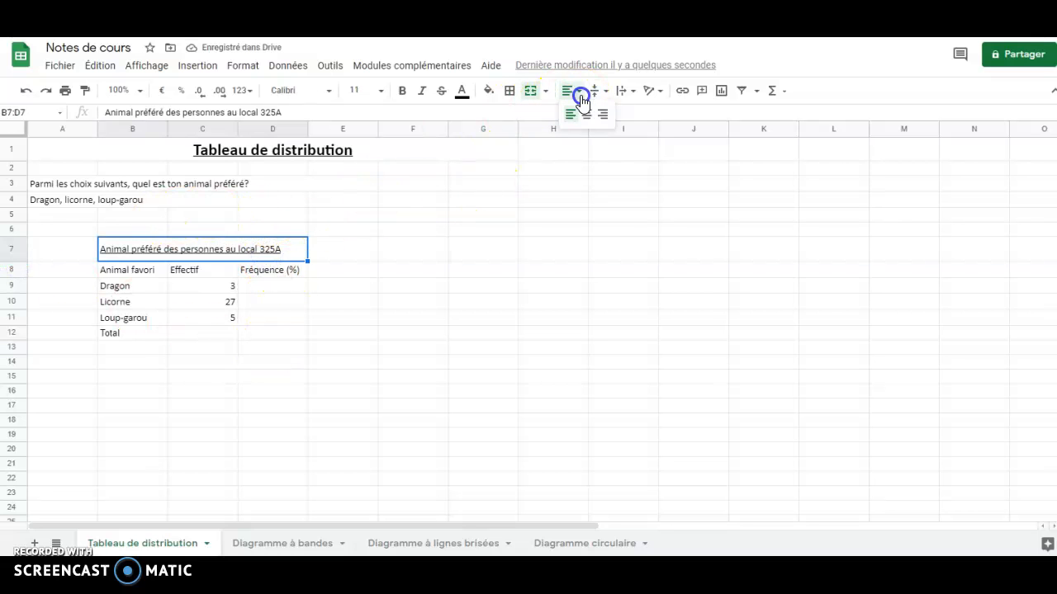
{"action": "left_click", "coordinate": [587, 115]}
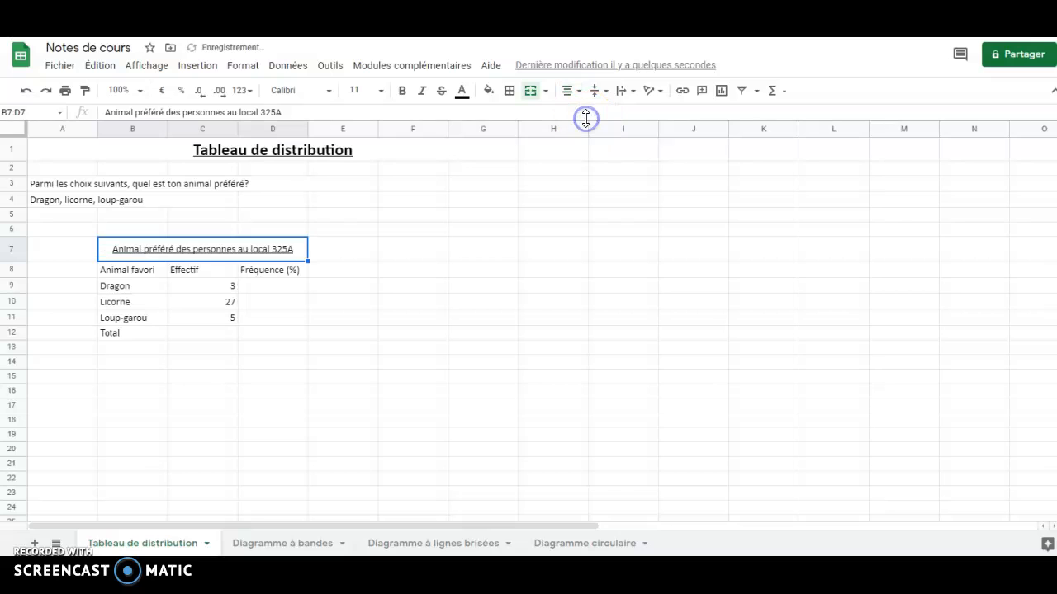
Apply all borders to the table cells B8:D12 and centre their contents horizontally
{"action": "left_click", "coordinate": [320, 316]}
{"action": "left_click_drag", "start_coordinate": [155, 274], "coordinate": [277, 336]}
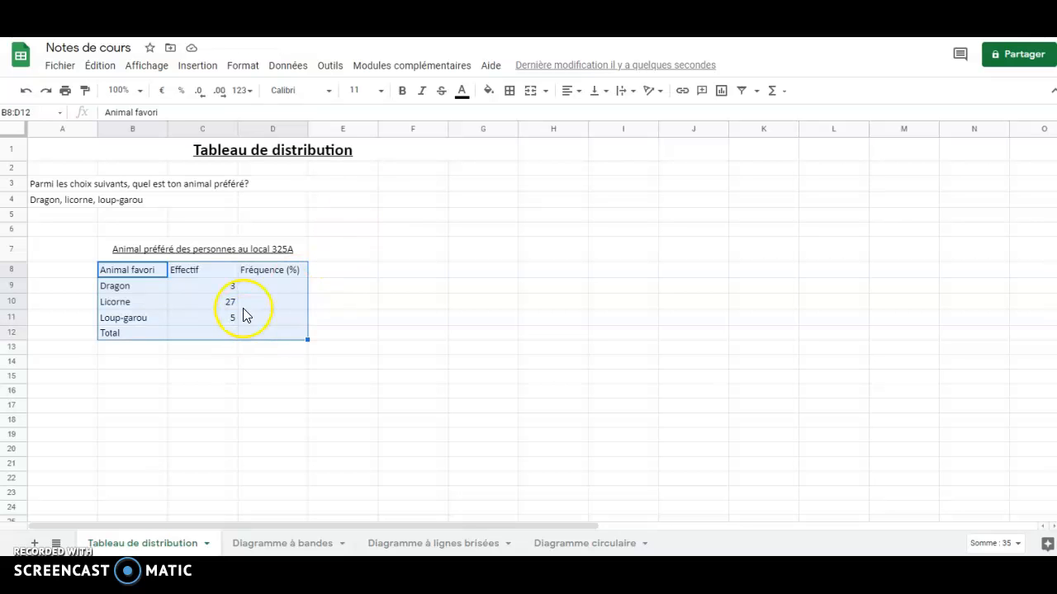
{"action": "left_click", "coordinate": [509, 95]}
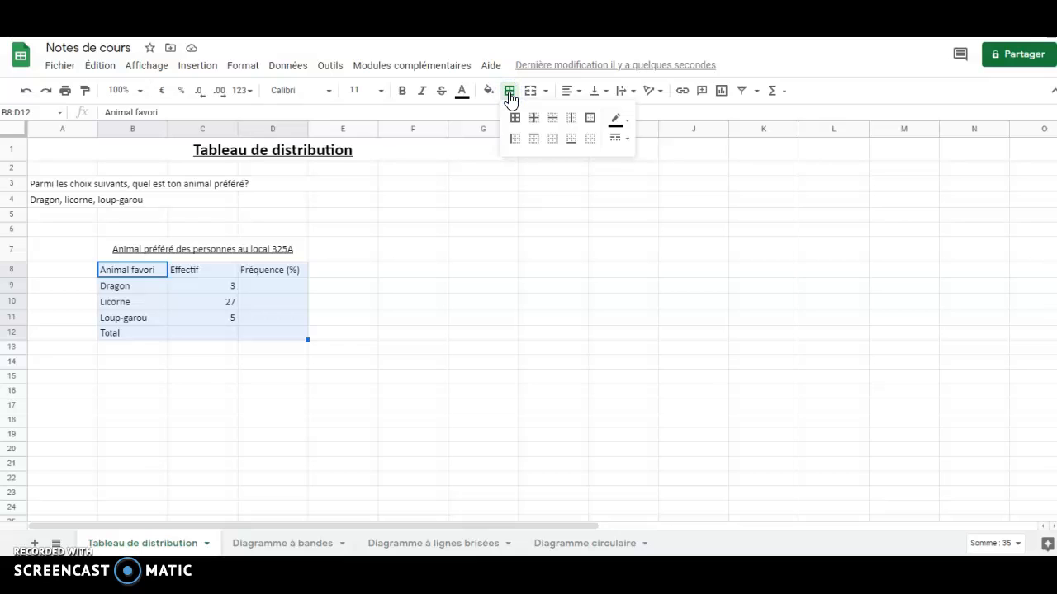
{"action": "left_click", "coordinate": [514, 119]}
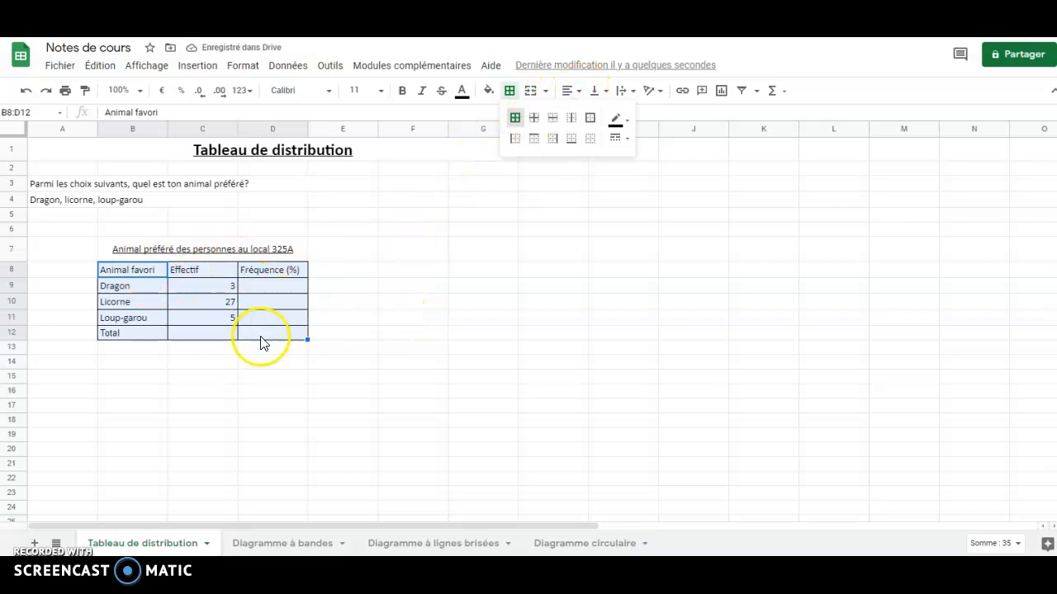
{"action": "left_click", "coordinate": [578, 91]}
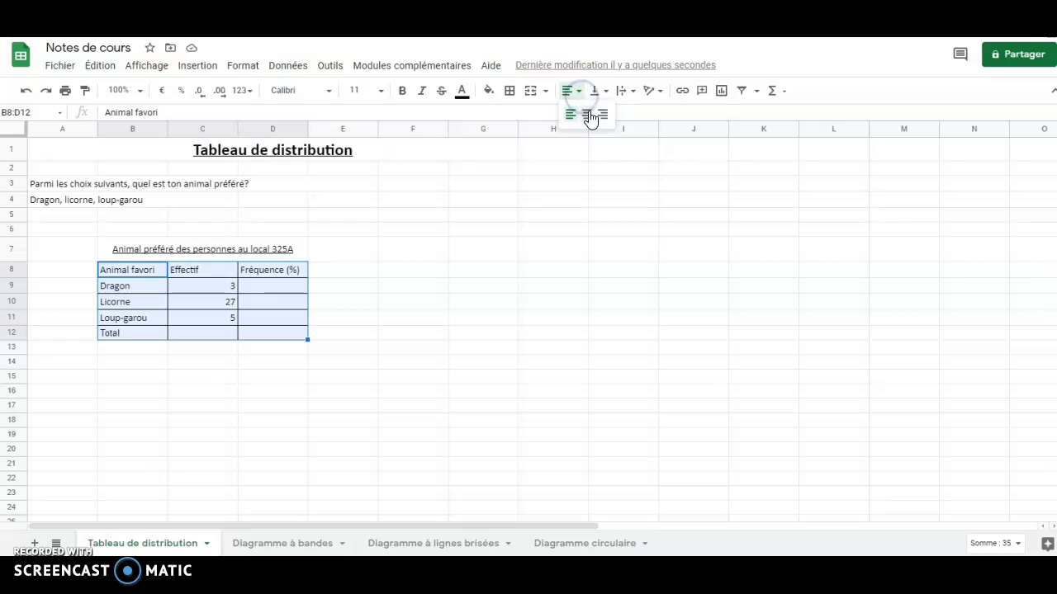
{"action": "left_click", "coordinate": [587, 116]}
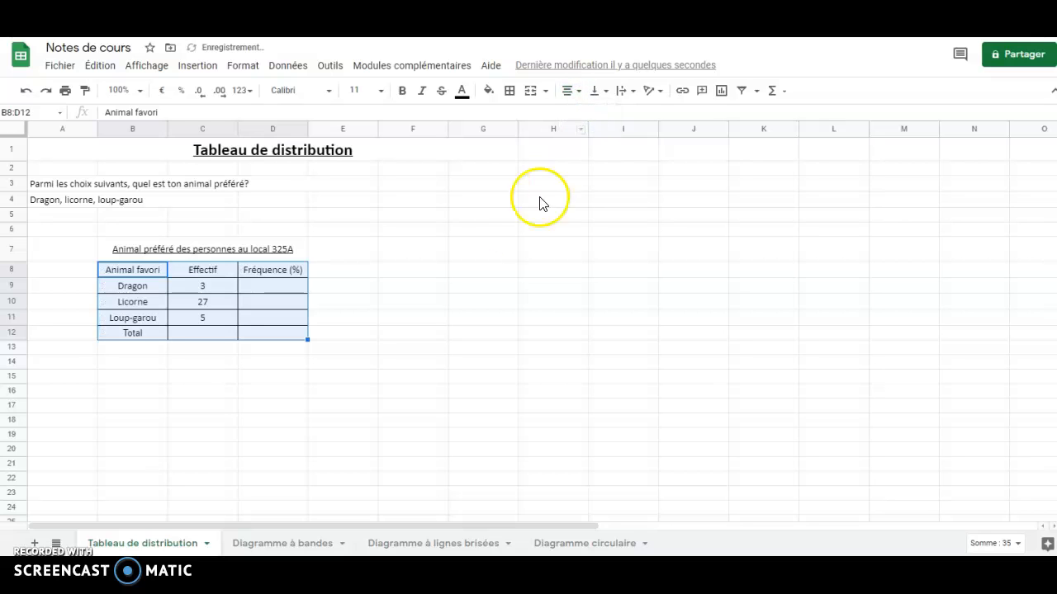
{"action": "left_click", "coordinate": [378, 320]}
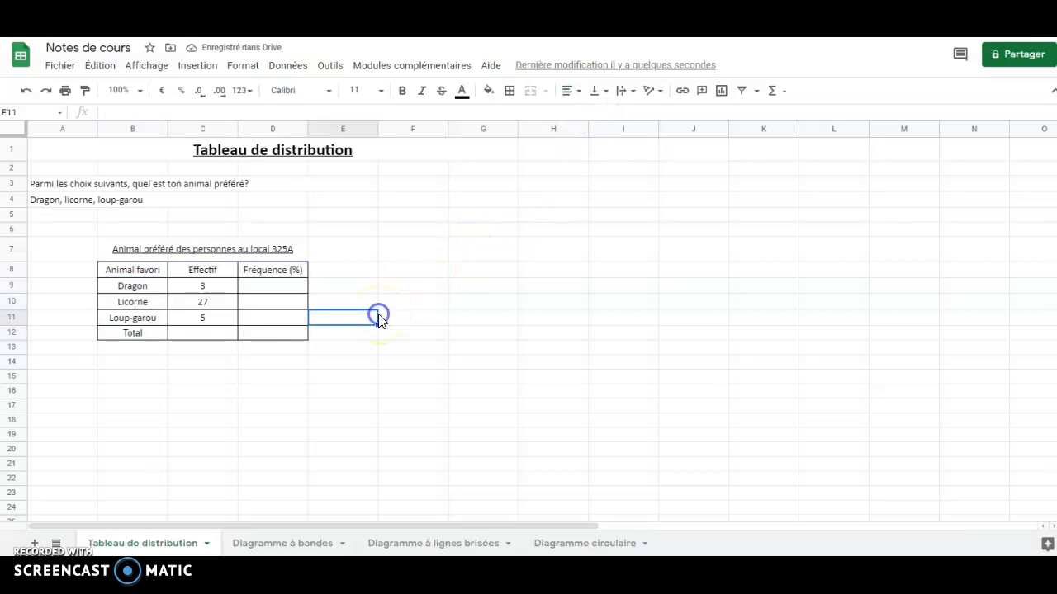
Add a thicker solid bottom border under the Loup-garou row, cells B11:D11, to set off the Total row
{"action": "left_click", "coordinate": [137, 323]}
{"action": "left_click_drag", "start_coordinate": [136, 323], "coordinate": [253, 321]}
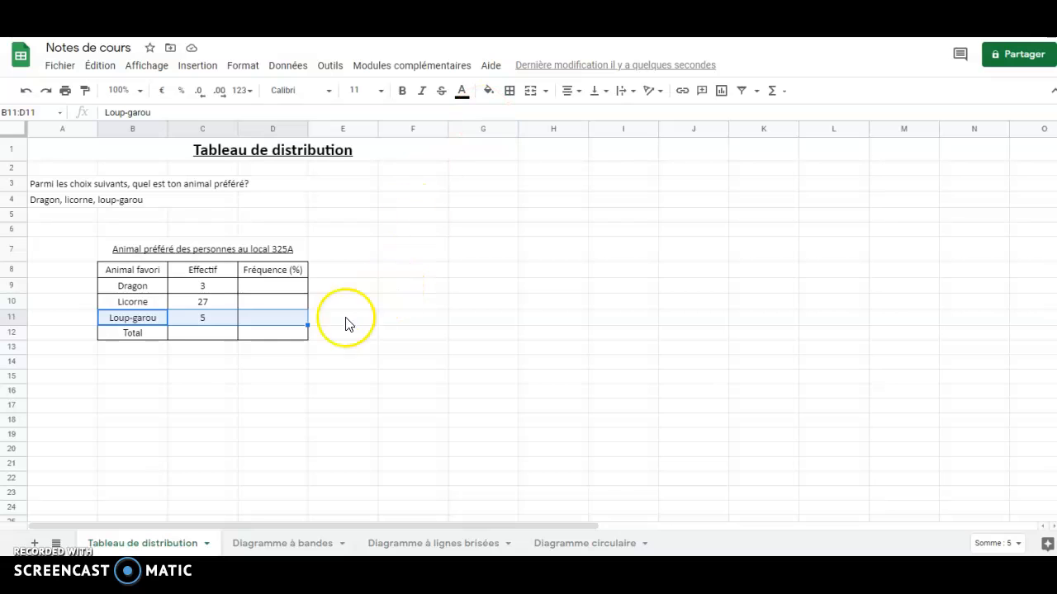
{"action": "left_click", "coordinate": [512, 93]}
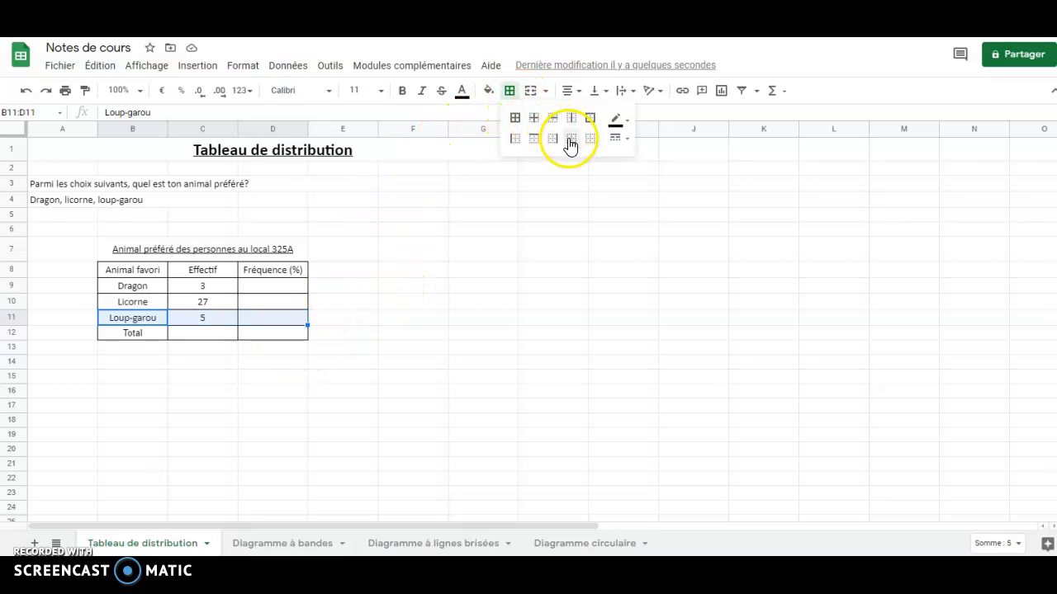
{"action": "left_click", "coordinate": [630, 141]}
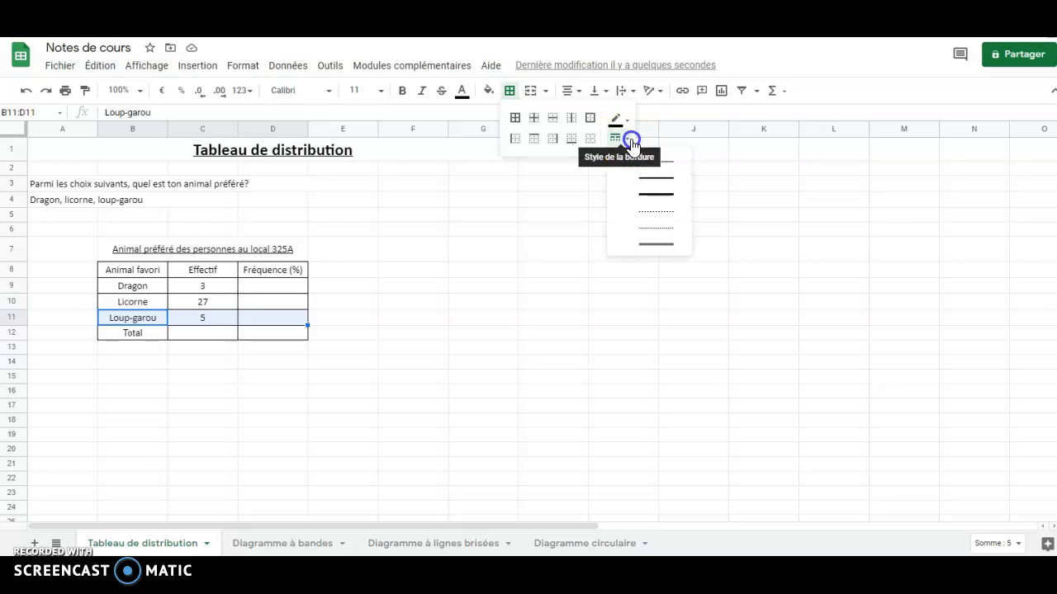
{"action": "left_click", "coordinate": [644, 185]}
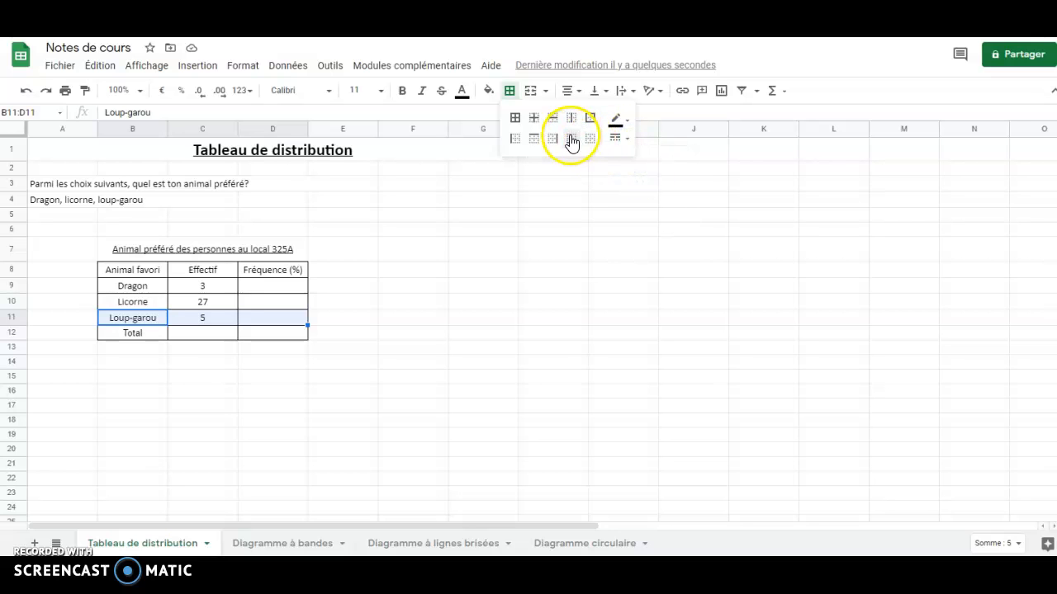
{"action": "left_click", "coordinate": [572, 138]}
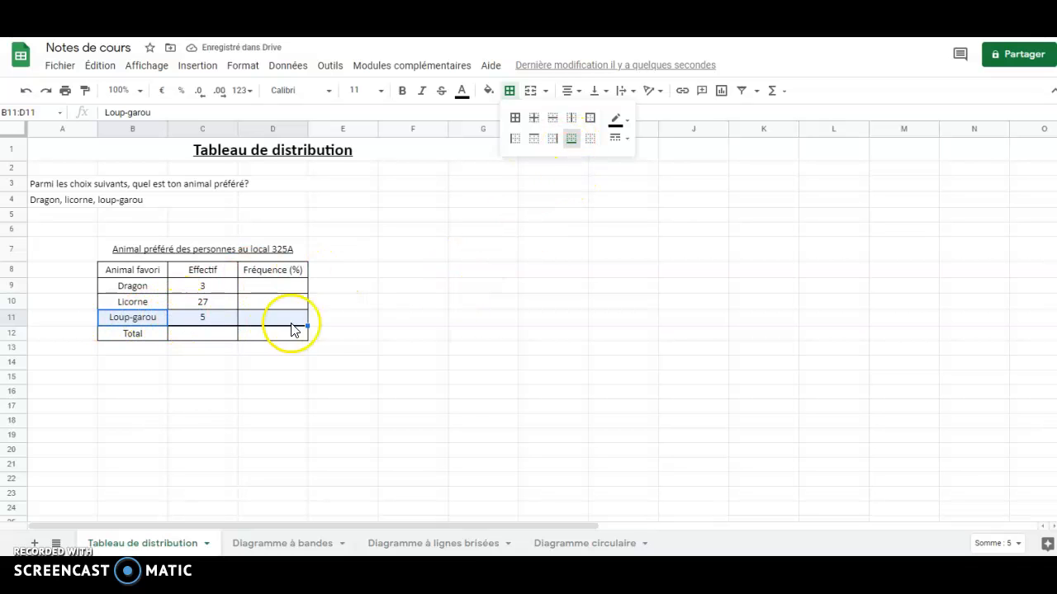
{"action": "left_click", "coordinate": [342, 320]}
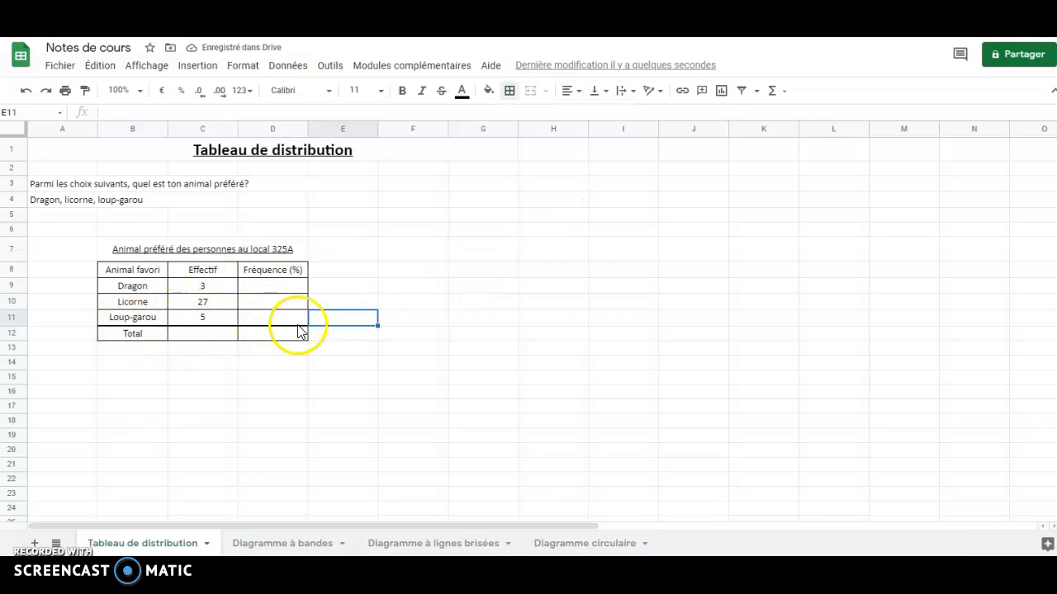
Fill the table's header cells B8:D8 with grey
{"action": "left_click_drag", "start_coordinate": [126, 276], "coordinate": [269, 273]}
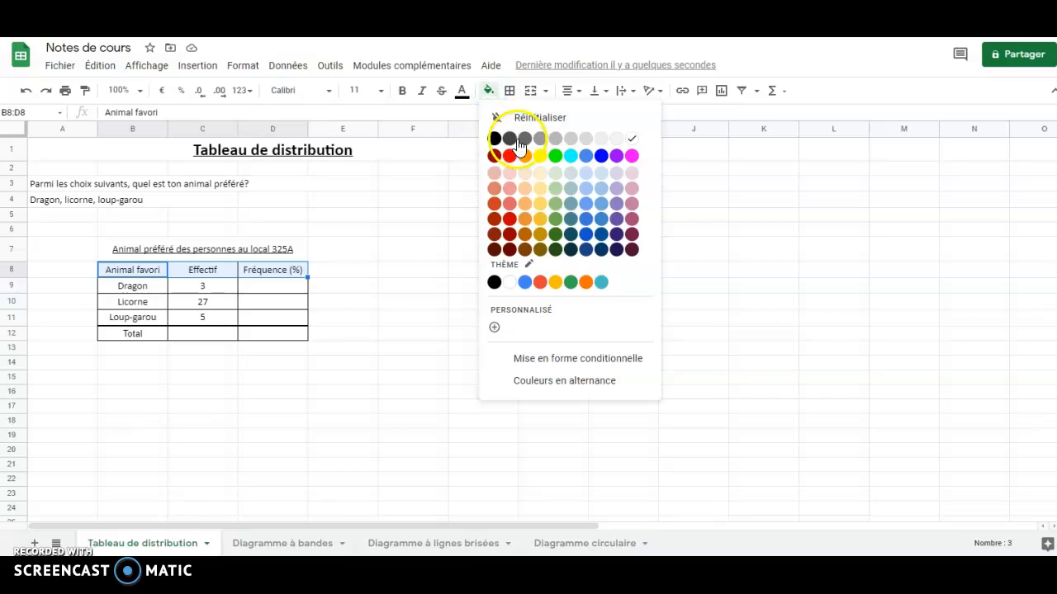
{"action": "left_click", "coordinate": [569, 144]}
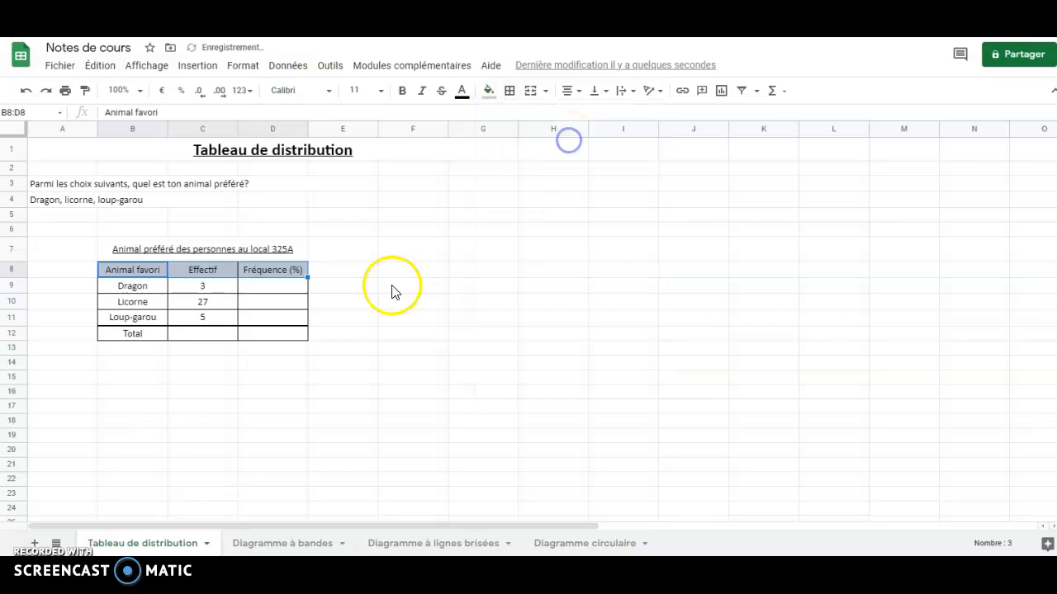
{"action": "left_click", "coordinate": [394, 273]}
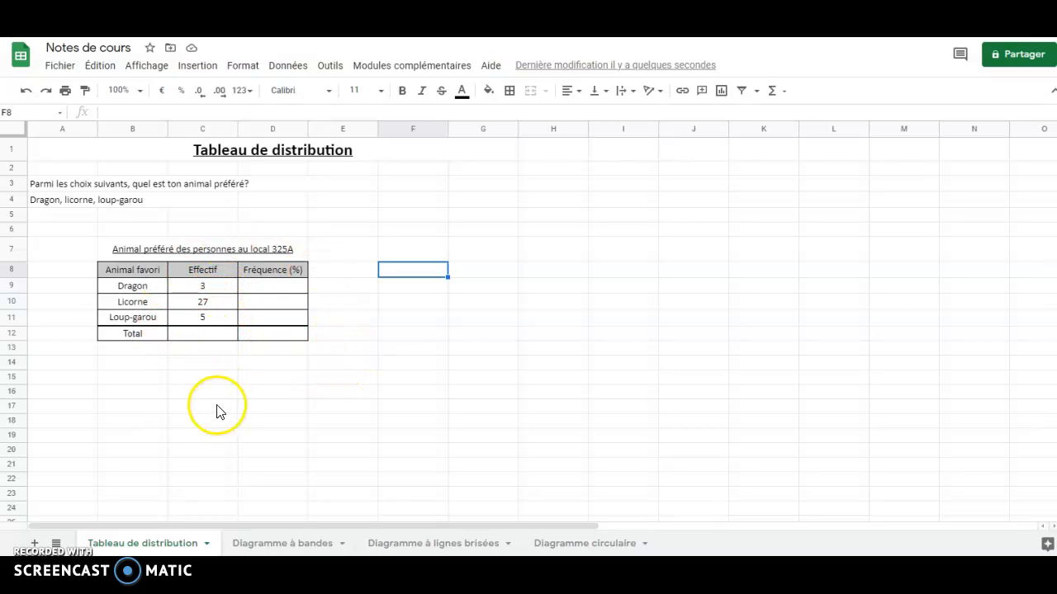
Enter the formula =somme(C9:C11) in C12 to total the Effectif column
{"action": "left_click", "coordinate": [188, 334]}
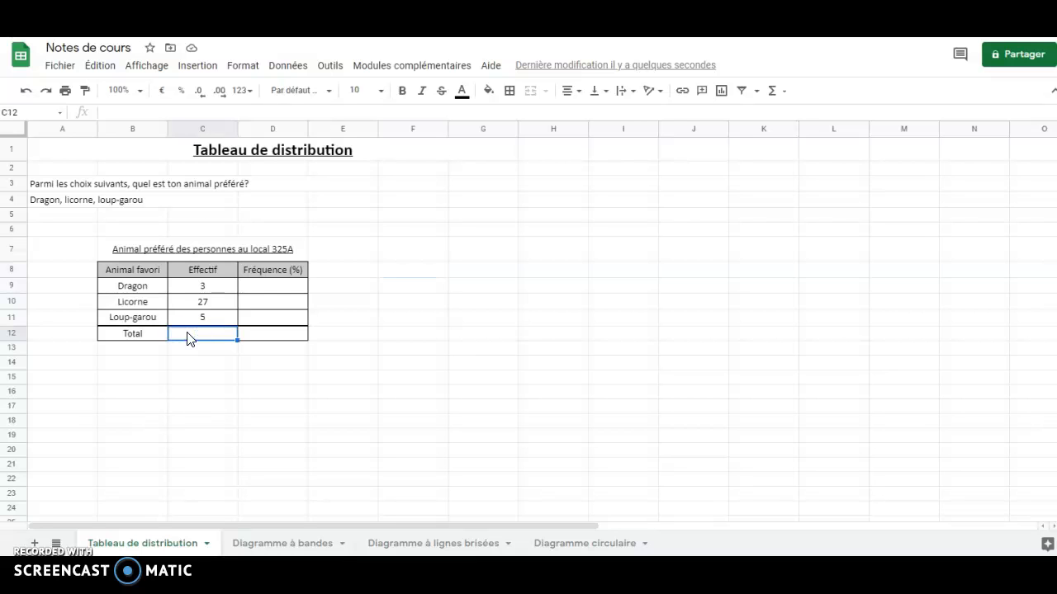
{"action": "type", "text": "="}
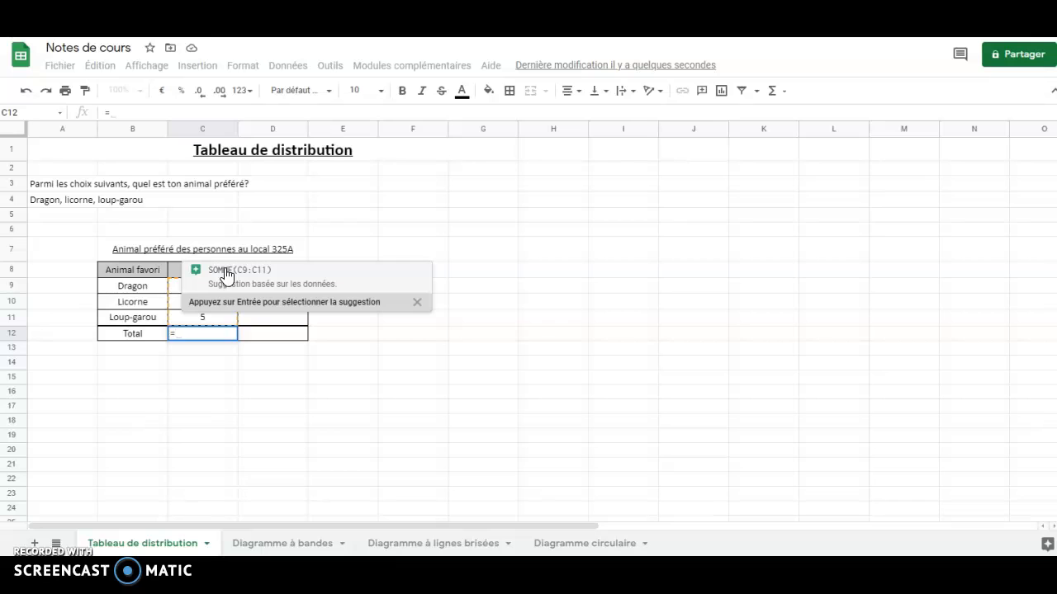
{"action": "left_click", "coordinate": [205, 337]}
{"action": "type", "text": "som"}
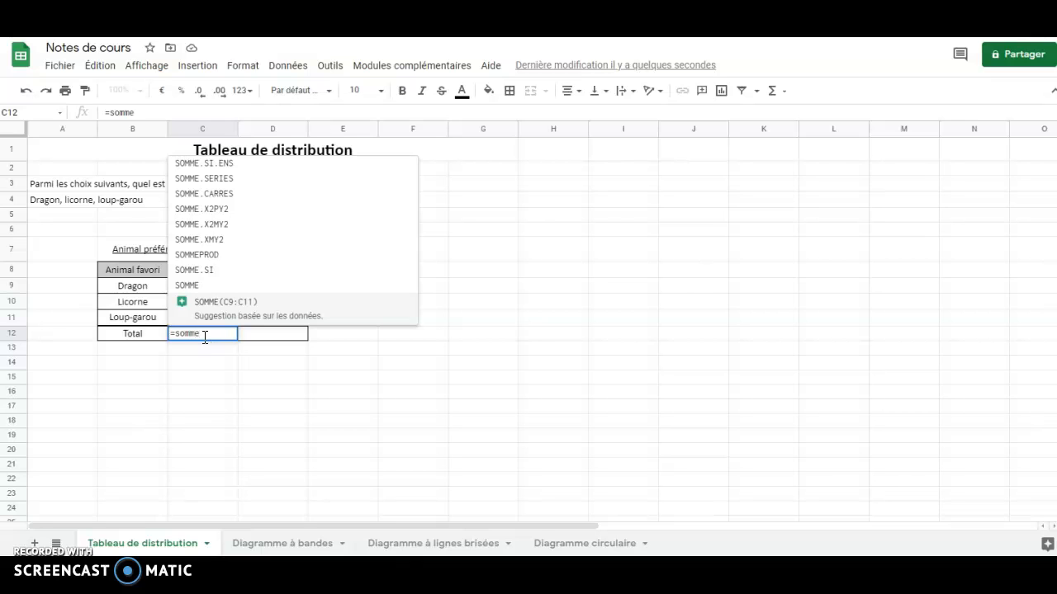
{"action": "type", "text": "me("}
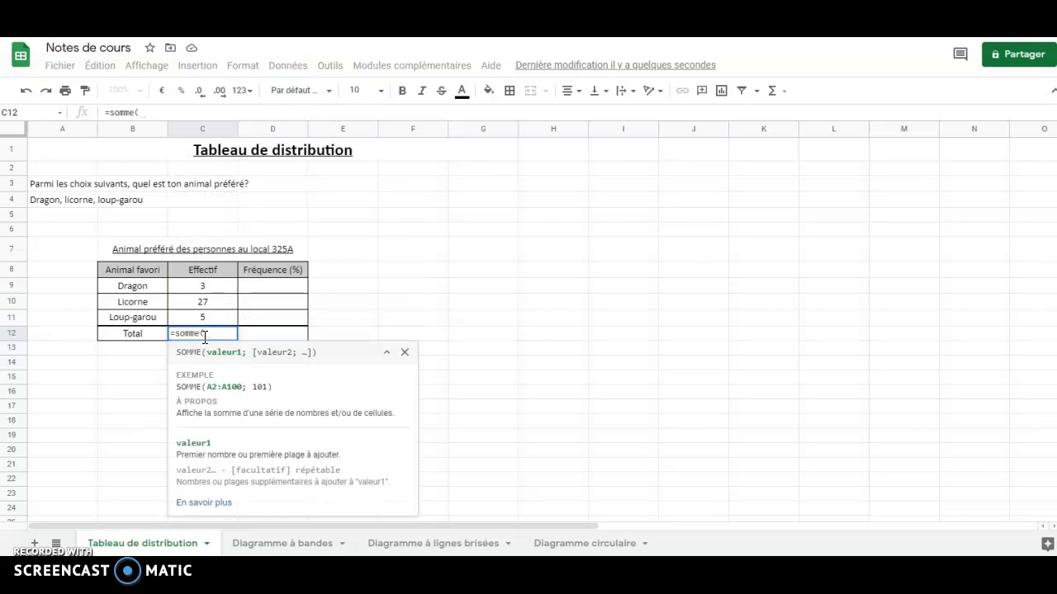
{"action": "left_click", "coordinate": [218, 286]}
{"action": "left_click_drag", "start_coordinate": [218, 286], "coordinate": [210, 319]}
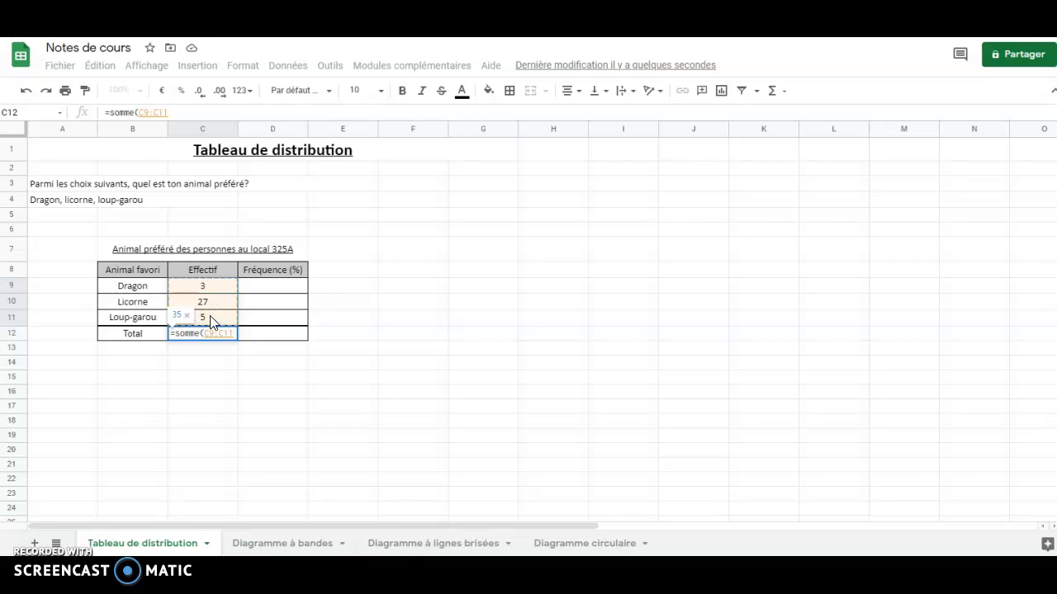
{"action": "type", "text": ")"}
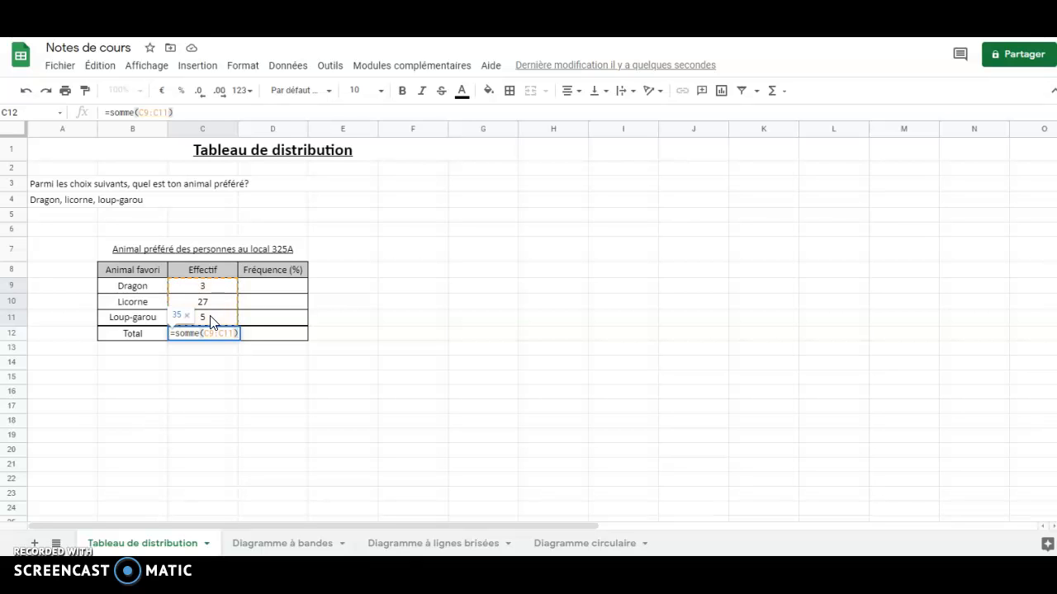
{"action": "key", "text": "Return"}
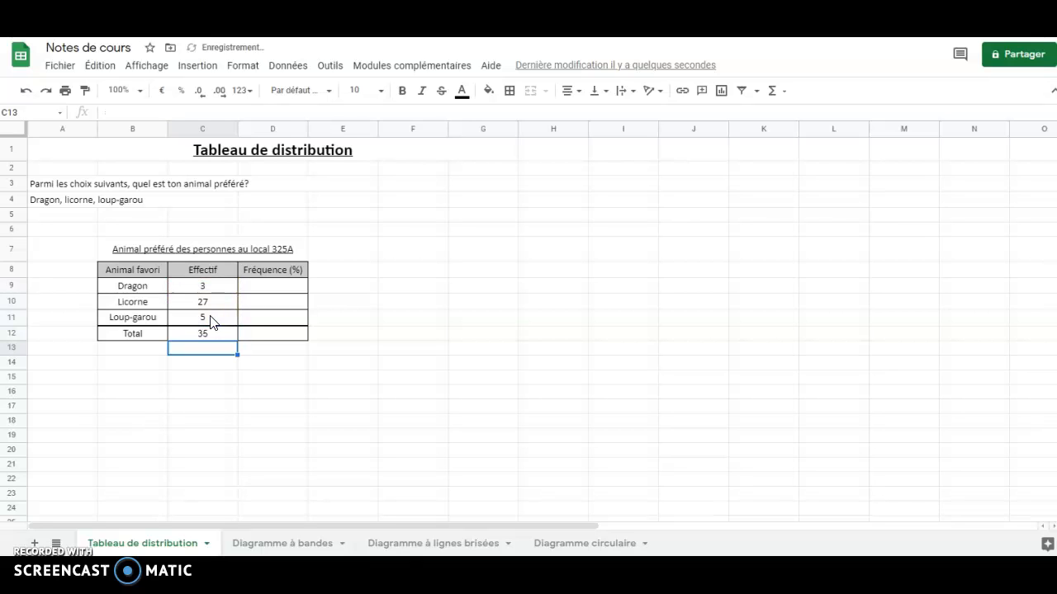
Test the total formula by setting the Dragon count in C9 to 4 and restoring it to 3
{"action": "left_click", "coordinate": [205, 335]}
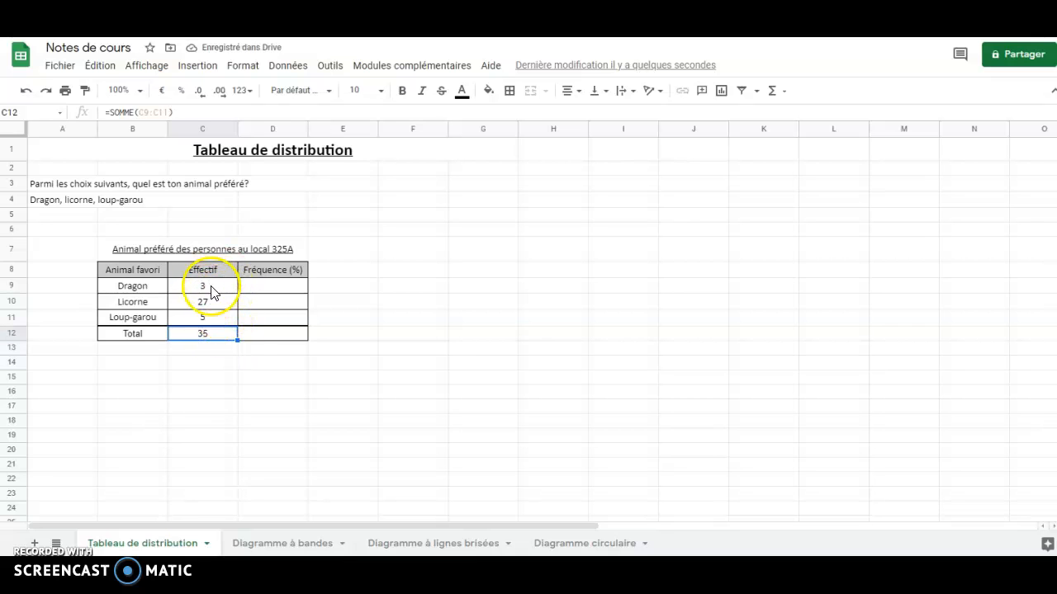
{"action": "left_click", "coordinate": [208, 289]}
{"action": "type", "text": "4"}
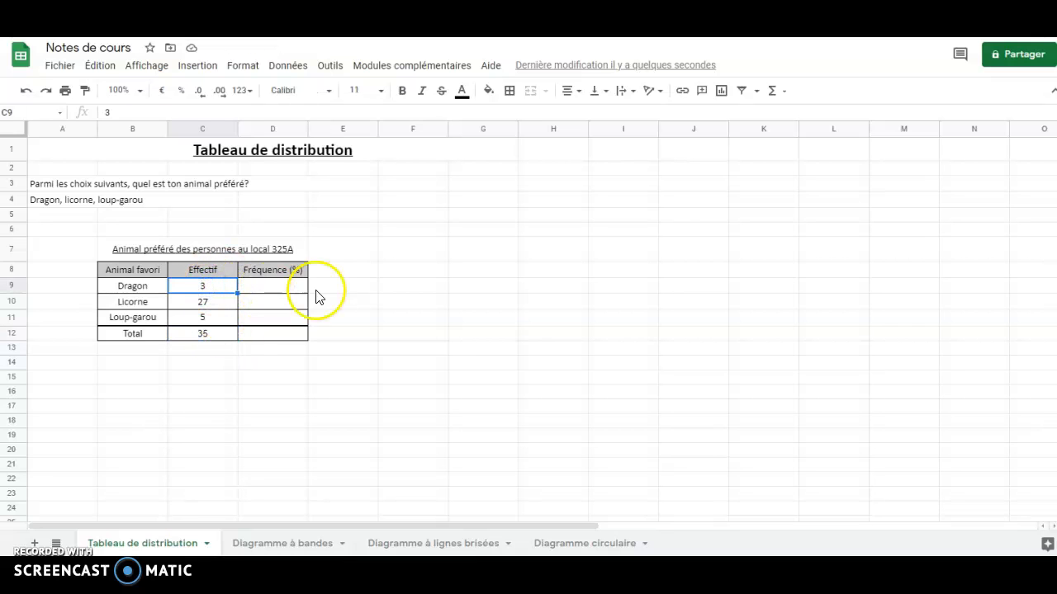
{"action": "left_click", "coordinate": [255, 411]}
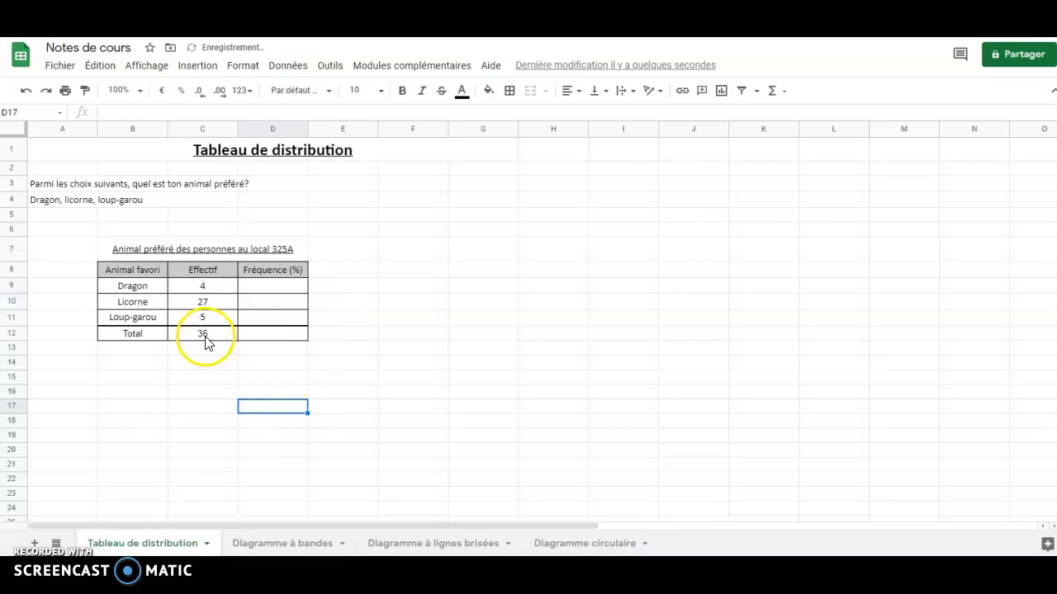
{"action": "left_click", "coordinate": [206, 287]}
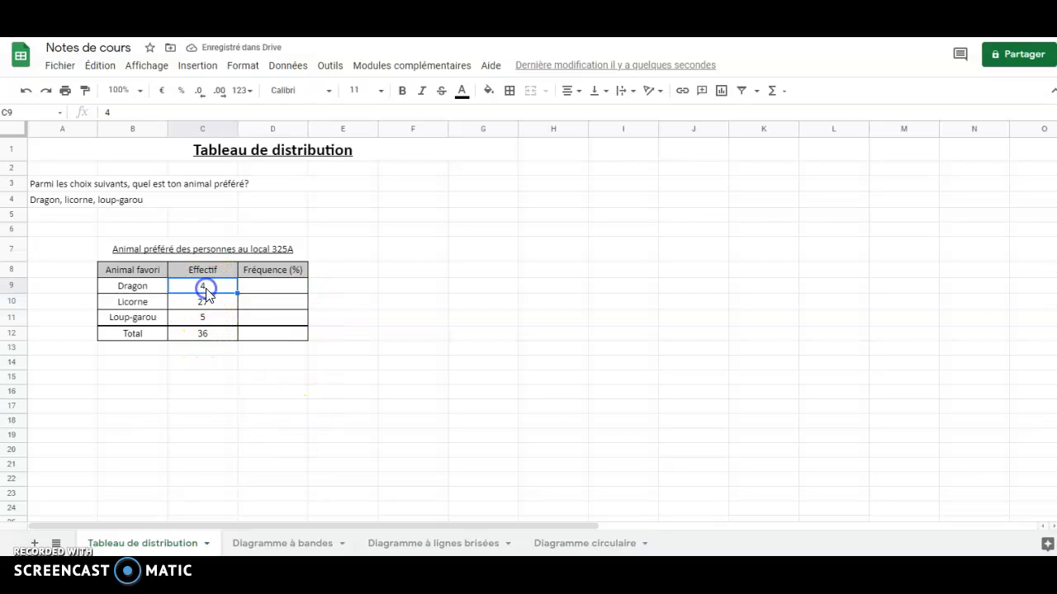
{"action": "type", "text": "3"}
{"action": "left_click", "coordinate": [214, 366]}
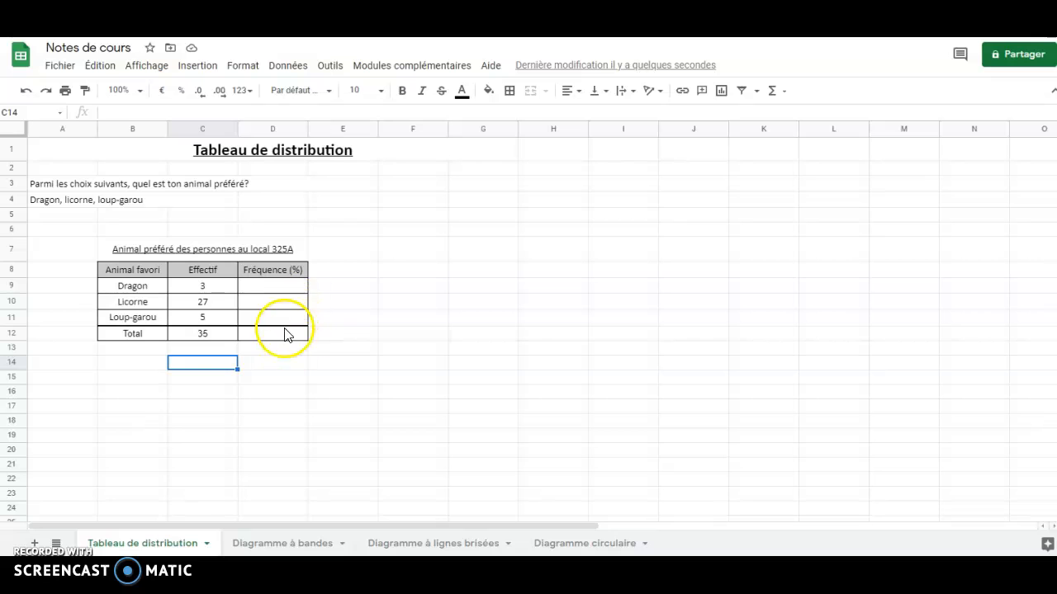
Assign the range name "Total1" to the total cell C12
{"action": "left_click", "coordinate": [207, 334]}
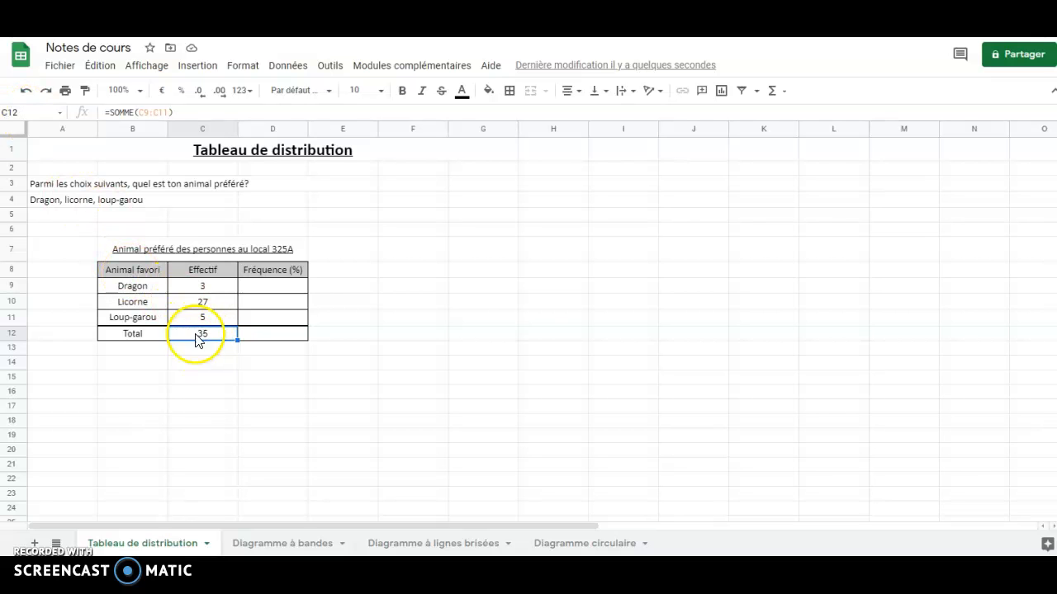
{"action": "left_click", "coordinate": [27, 112]}
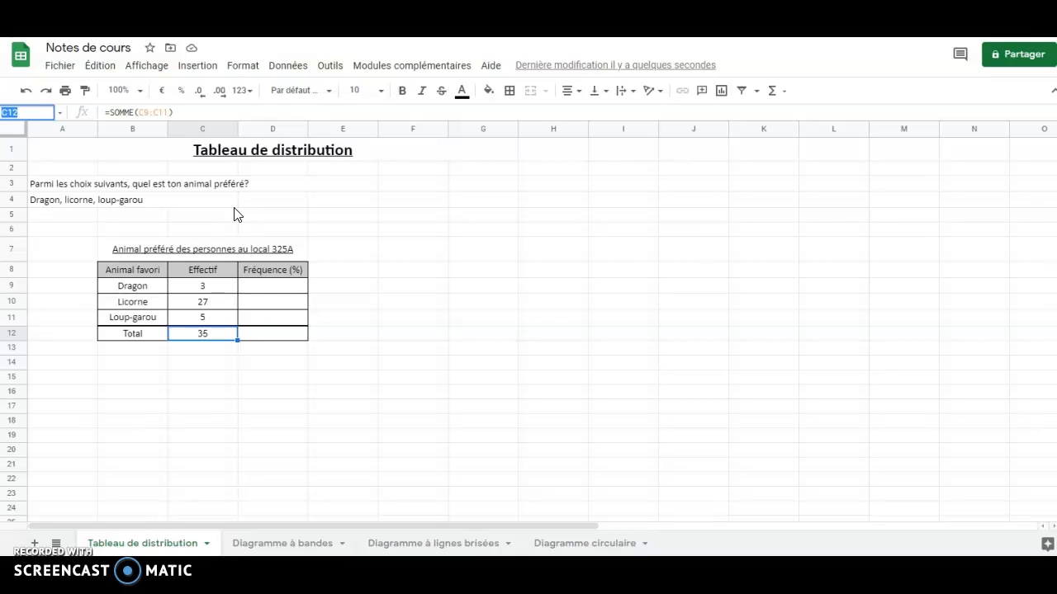
{"action": "type", "text": "Total"}
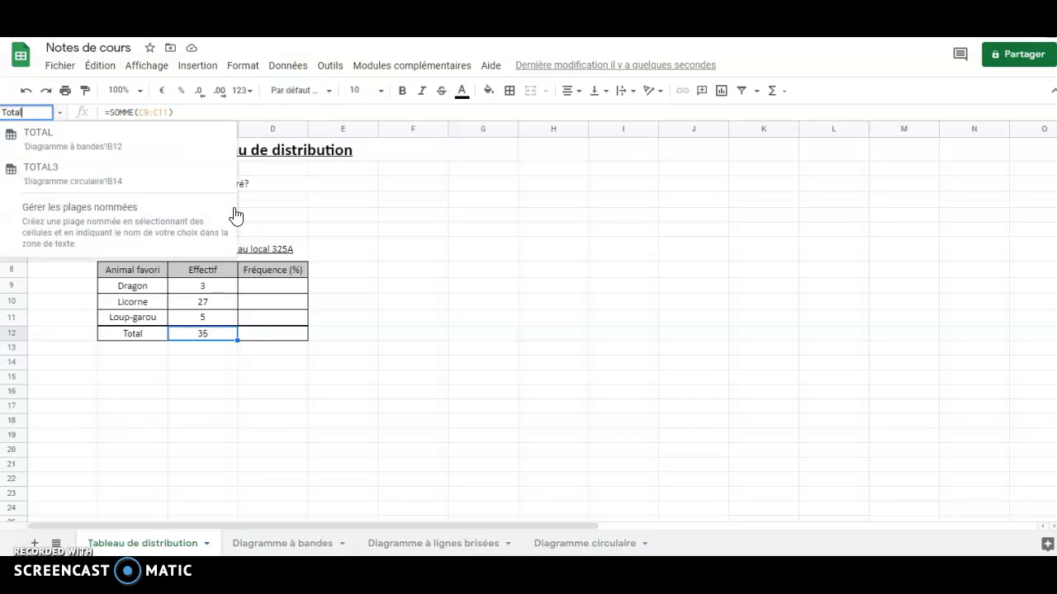
{"action": "type", "text": "1"}
{"action": "key", "text": "Return"}
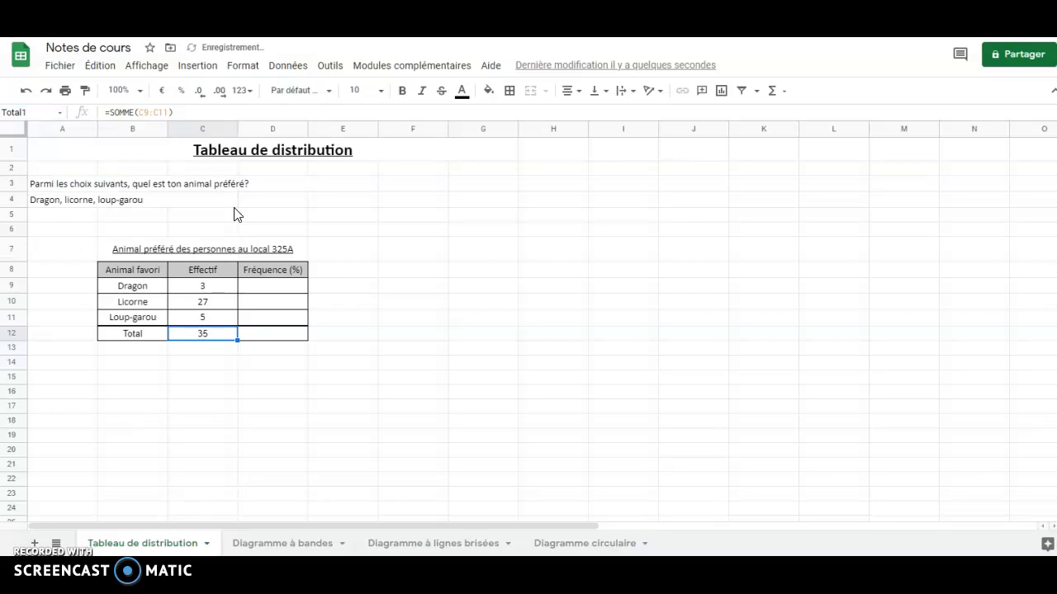
{"action": "key", "text": "Return"}
Check the name assigned to the total cell C12 against the references of other cells in the sheet
{"action": "left_click", "coordinate": [159, 371]}
{"action": "left_click", "coordinate": [200, 334]}
{"action": "left_click", "coordinate": [26, 114]}
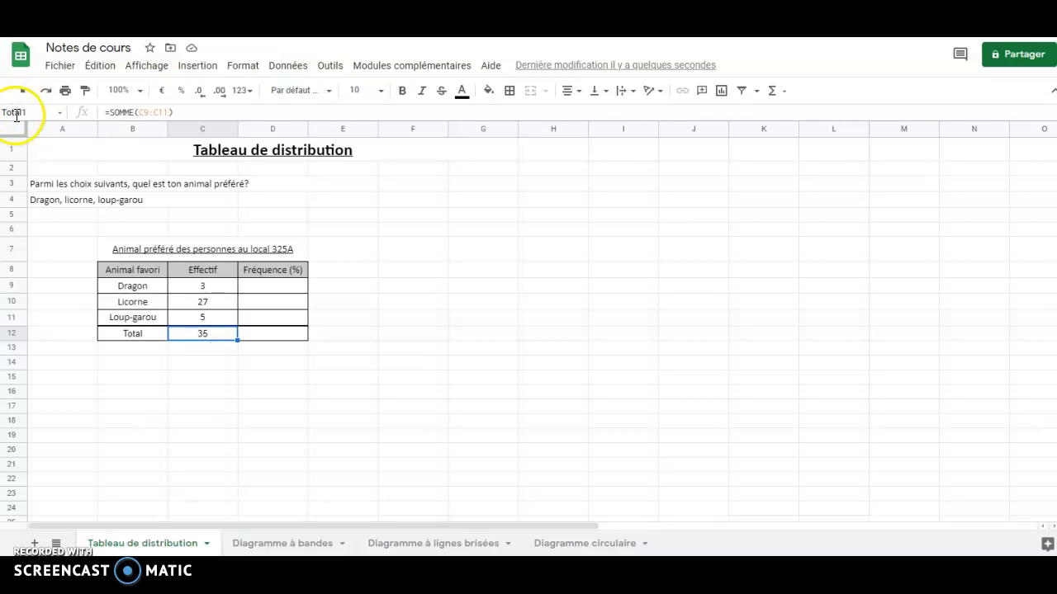
{"action": "left_click", "coordinate": [145, 336]}
{"action": "left_click", "coordinate": [56, 204]}
{"action": "left_click", "coordinate": [135, 316]}
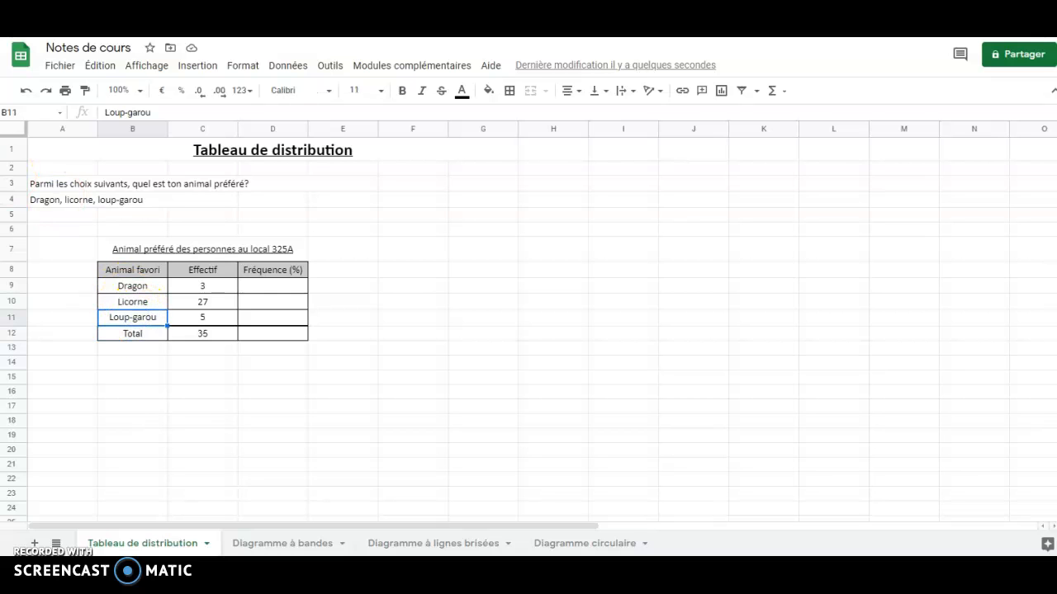
{"action": "left_click", "coordinate": [189, 334]}
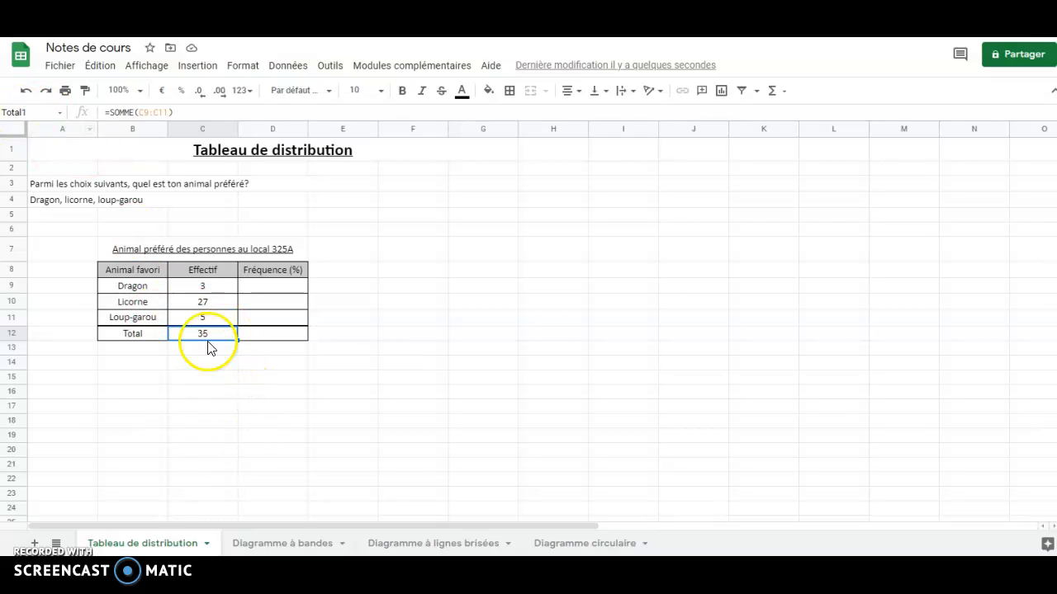
Enter the formula =C9/Total1*100 in D9 for the Dragon frequency and decline the suggested autofill
{"action": "left_click", "coordinate": [278, 292]}
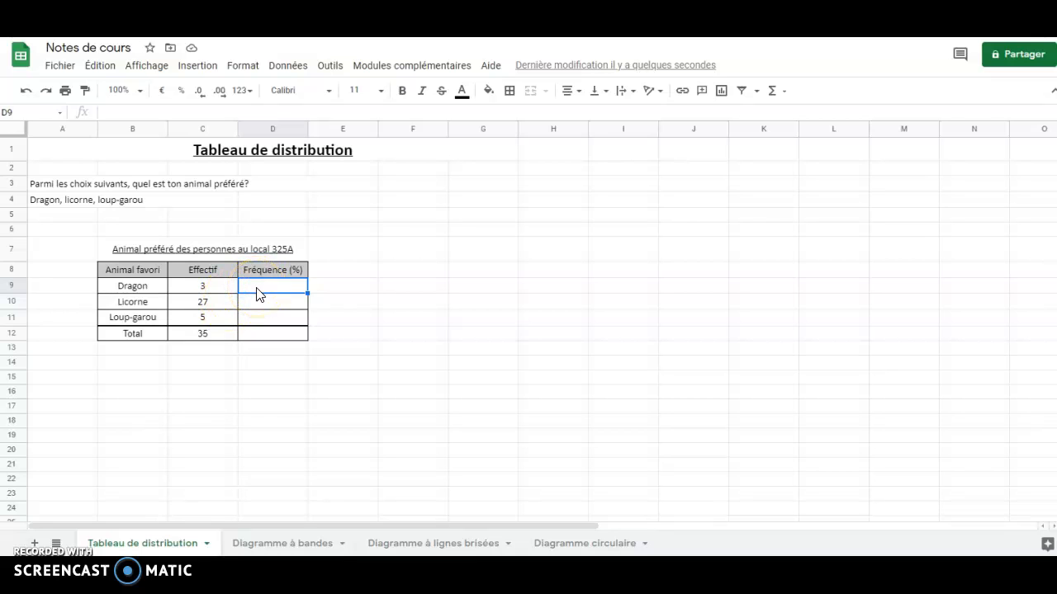
{"action": "type", "text": "="}
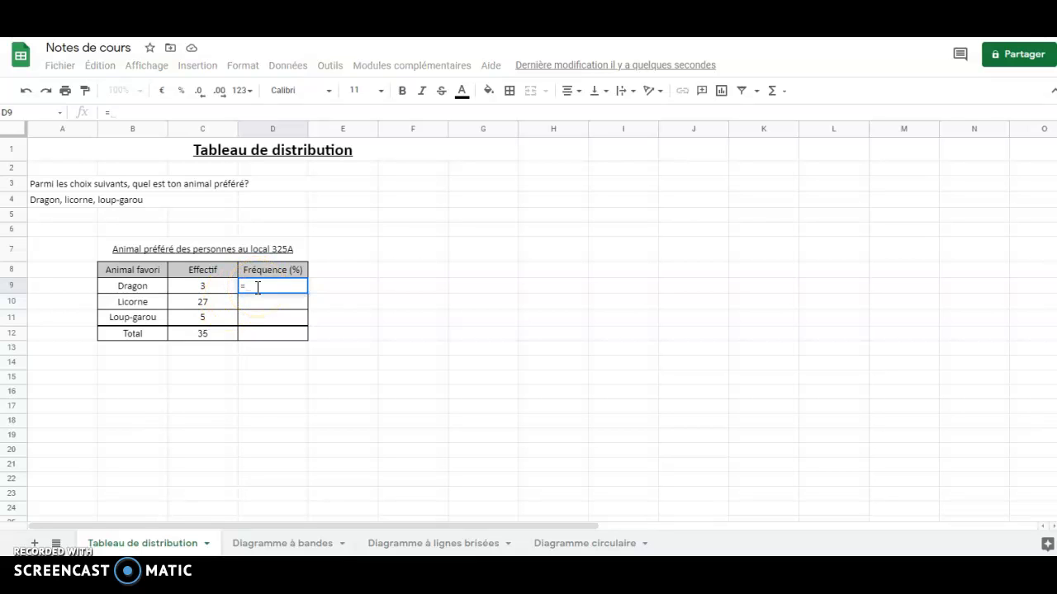
{"action": "left_click", "coordinate": [207, 289]}
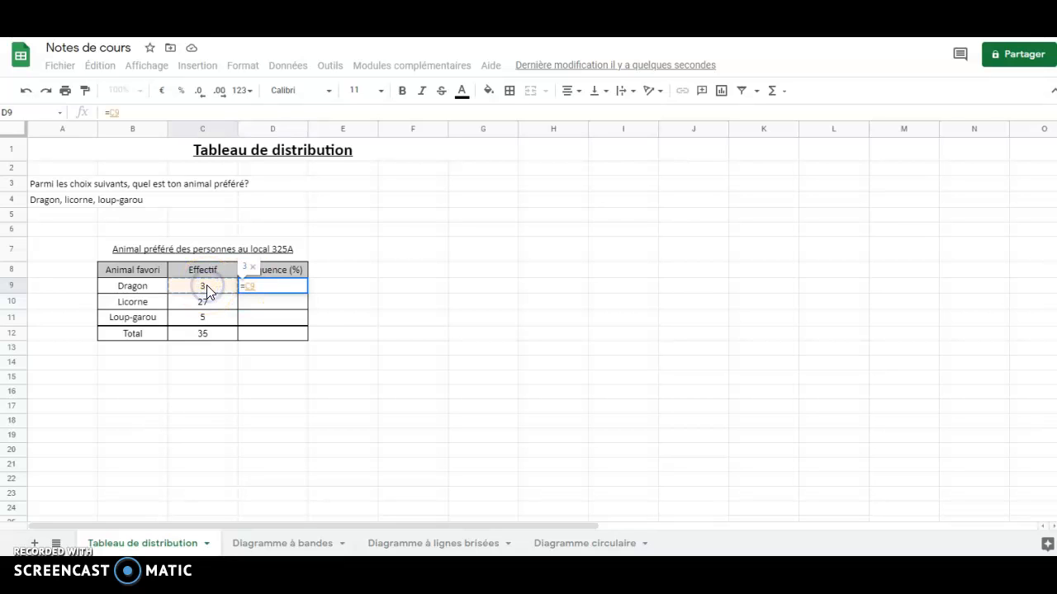
{"action": "type", "text": "/"}
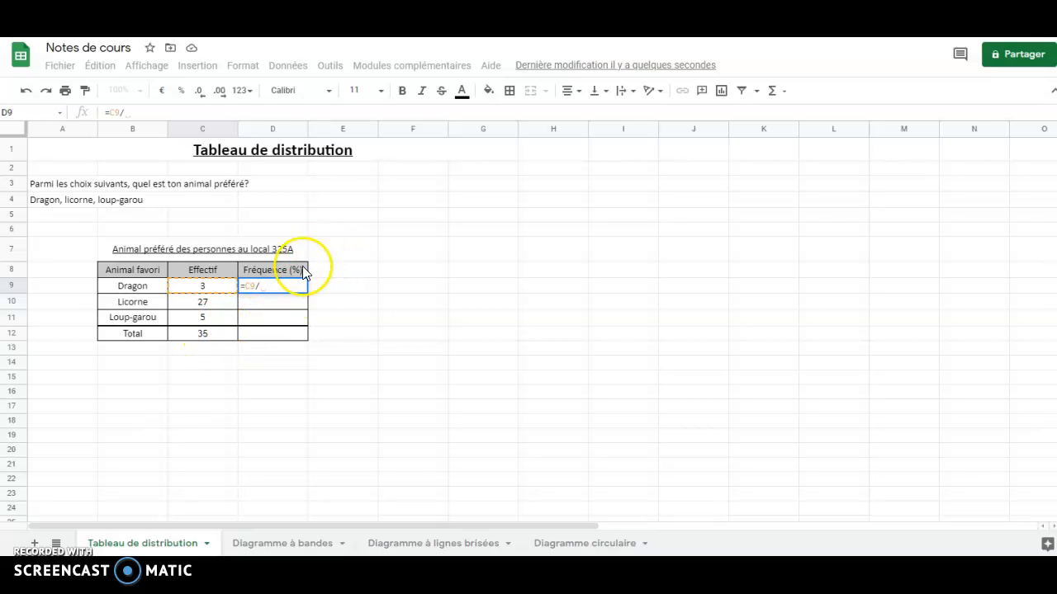
{"action": "type", "text": "Total"}
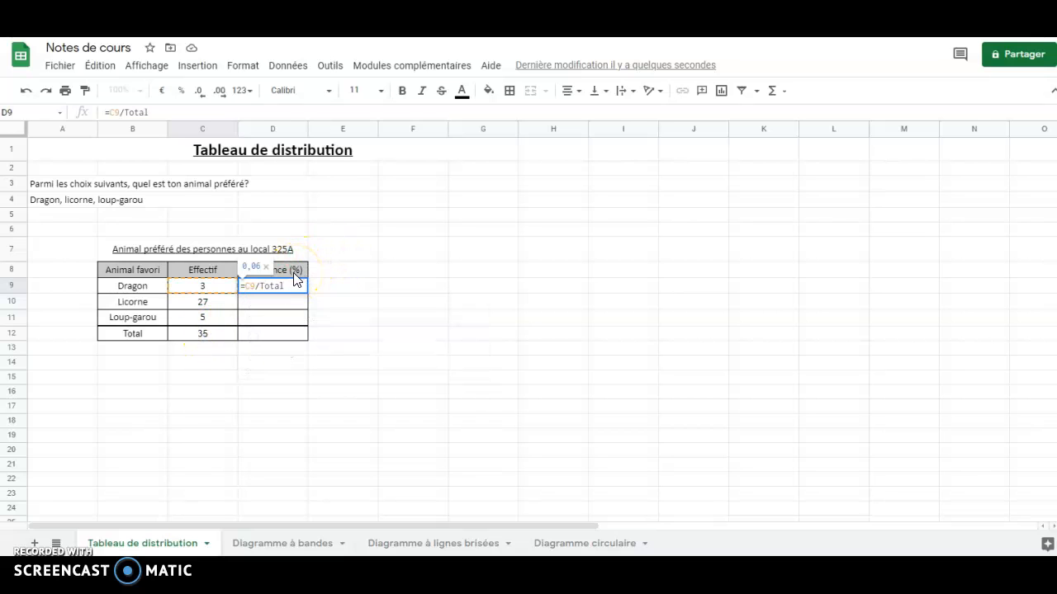
{"action": "key", "text": "BackSpace"}
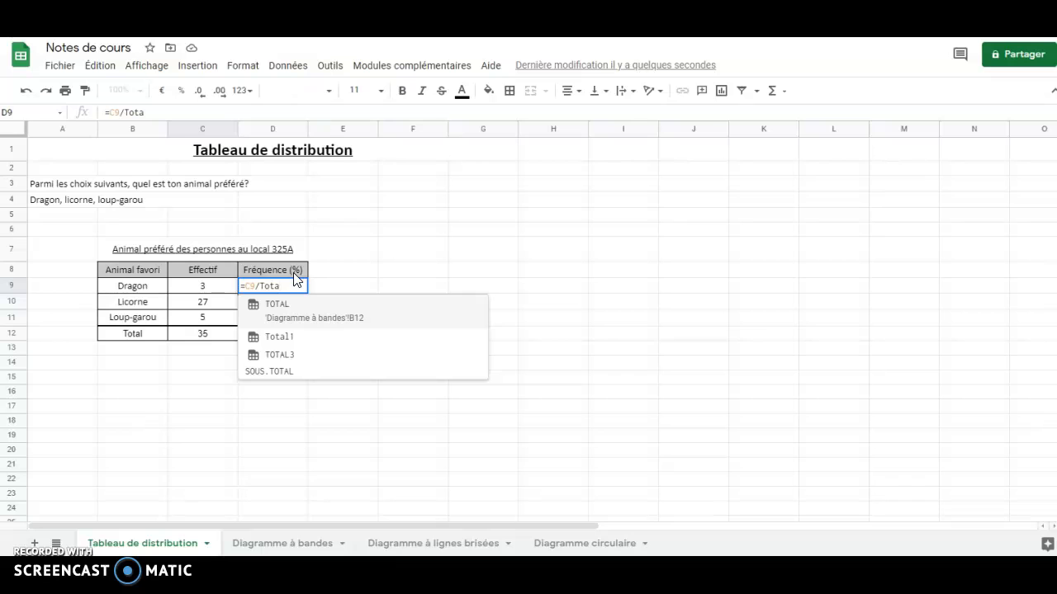
{"action": "left_click", "coordinate": [276, 335]}
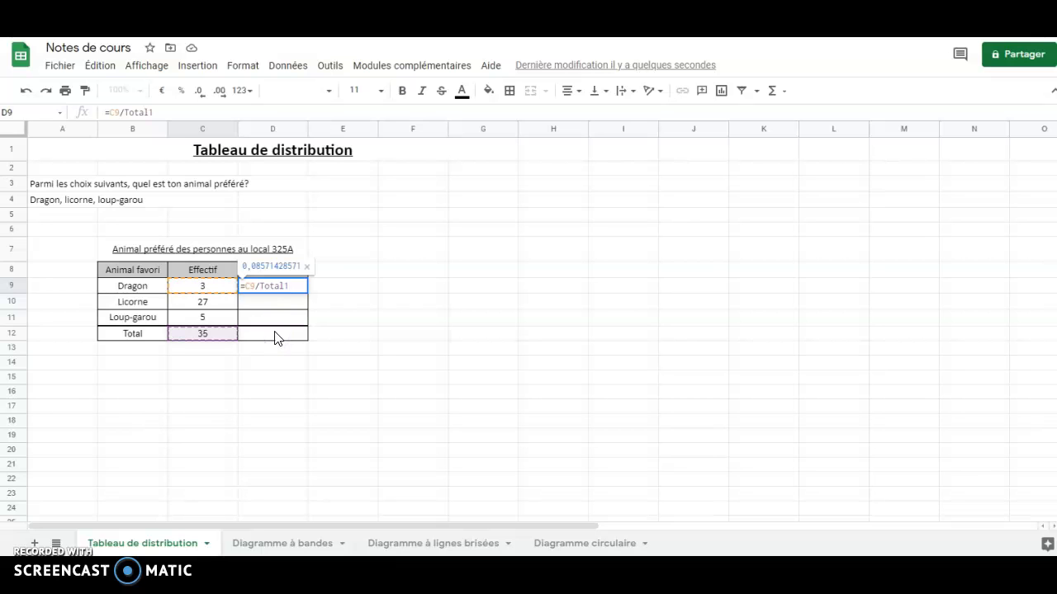
{"action": "left_click", "coordinate": [269, 290]}
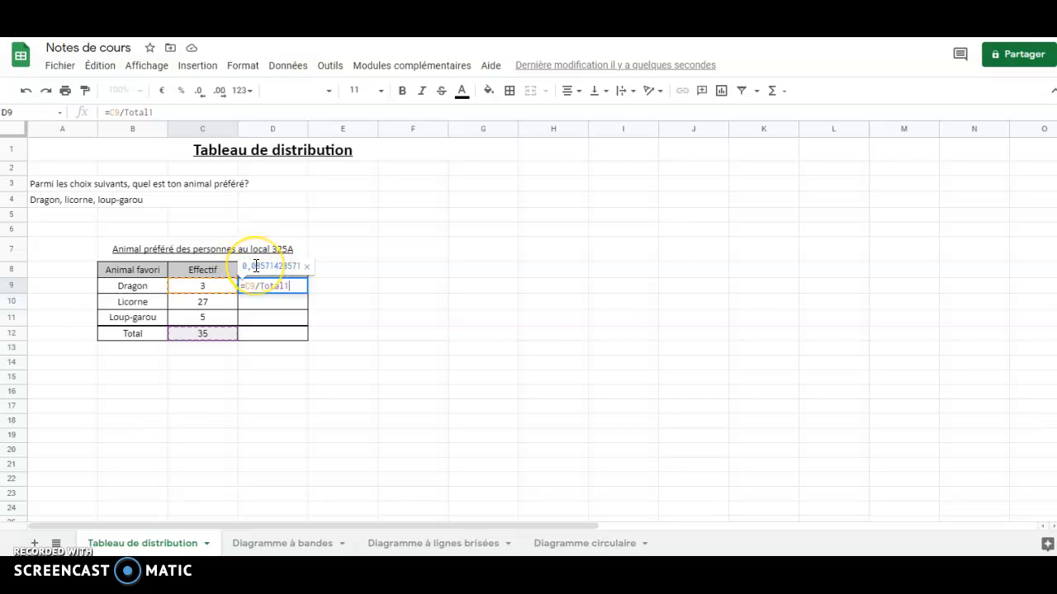
{"action": "type", "text": "100"}
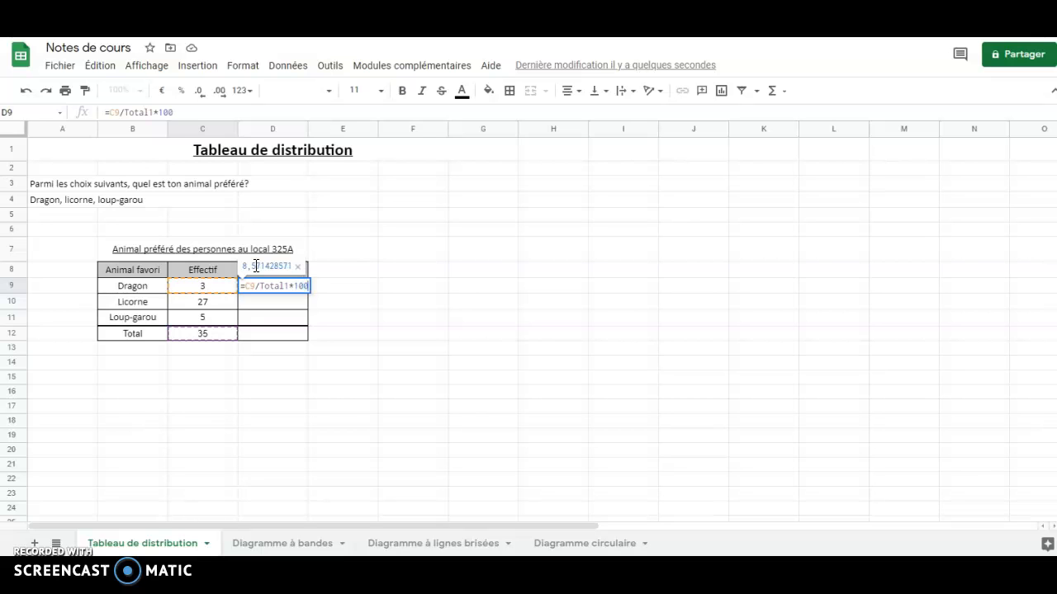
{"action": "key", "text": "Return"}
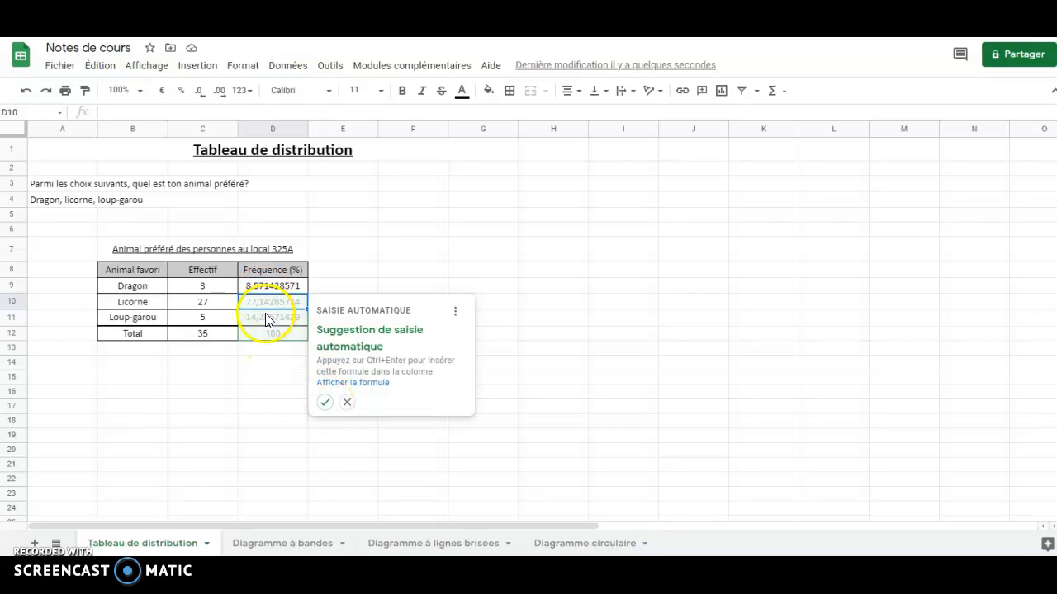
{"action": "left_click", "coordinate": [348, 402]}
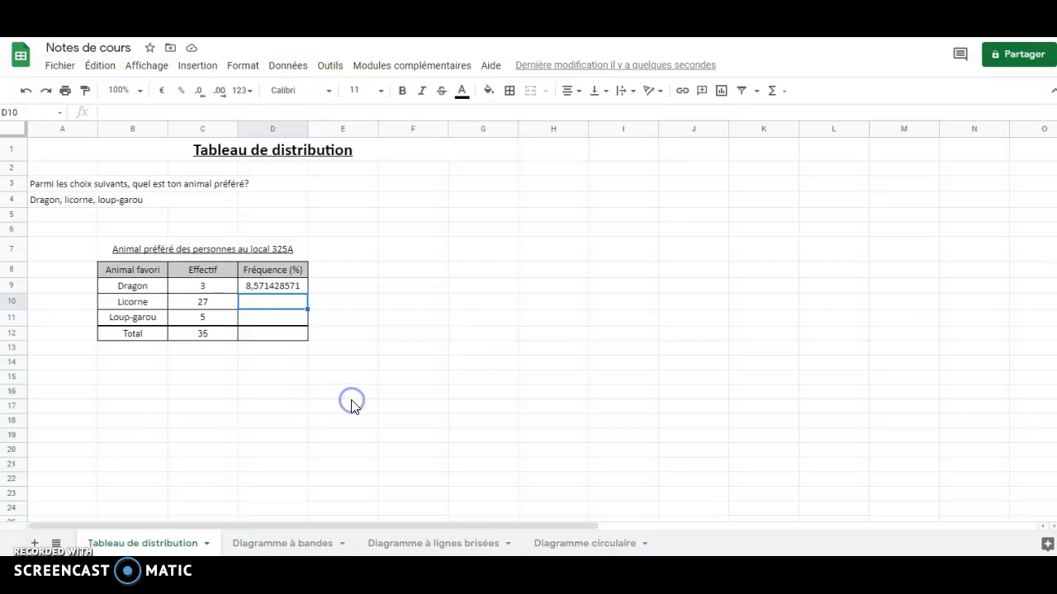
Fill the frequency formula from D9 down to D11 for Licorne and Loup-garou
{"action": "left_click", "coordinate": [281, 289]}
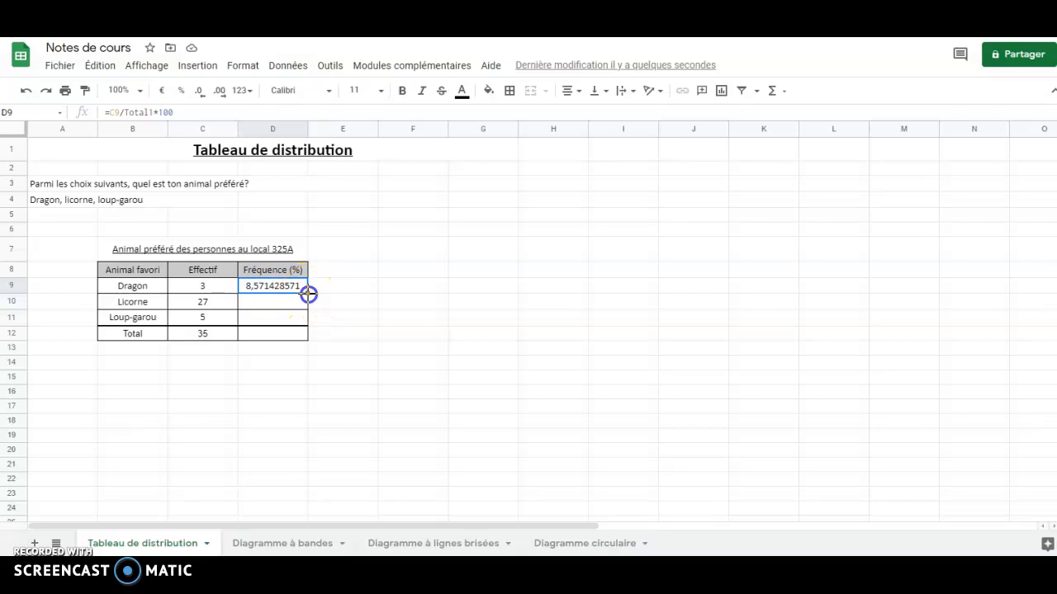
{"action": "left_click_drag", "start_coordinate": [305, 315], "coordinate": [305, 315]}
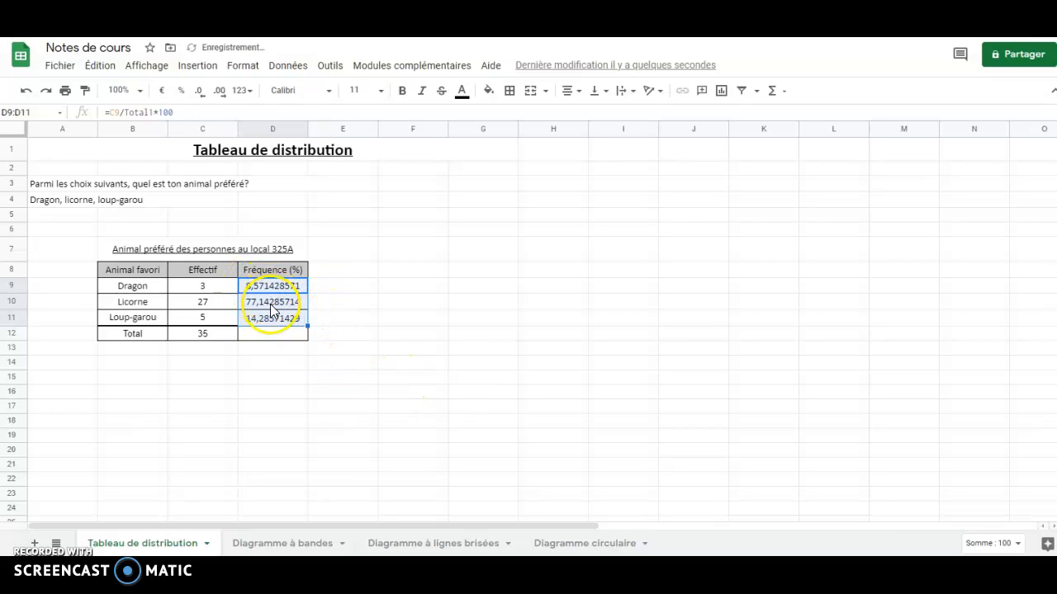
{"action": "left_click", "coordinate": [289, 382]}
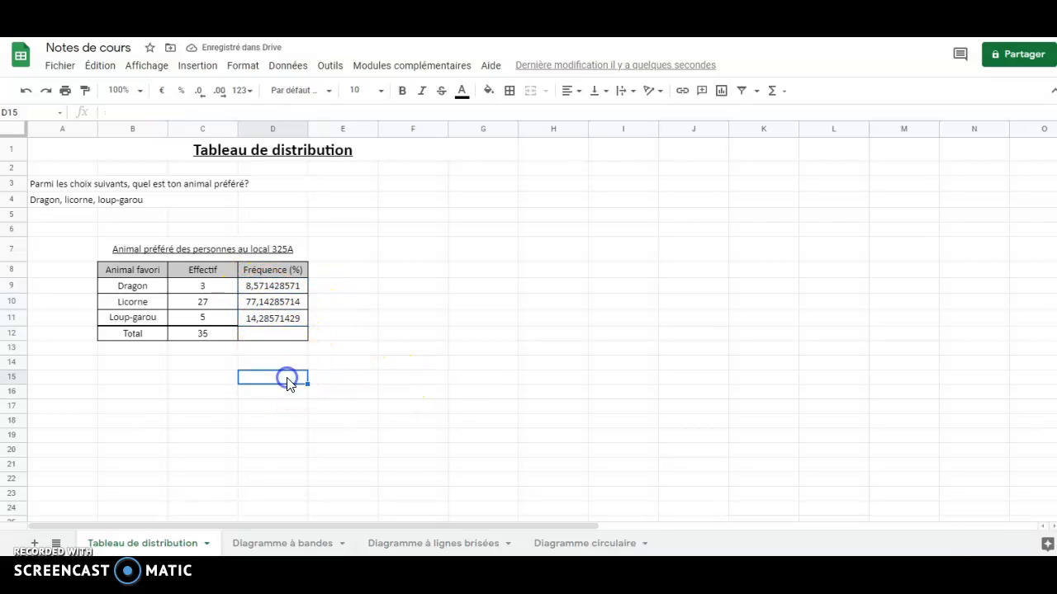
Copy the sum formula from C12 across to D12 to total the Fréquence (%) column, and check its range
{"action": "left_click", "coordinate": [261, 337]}
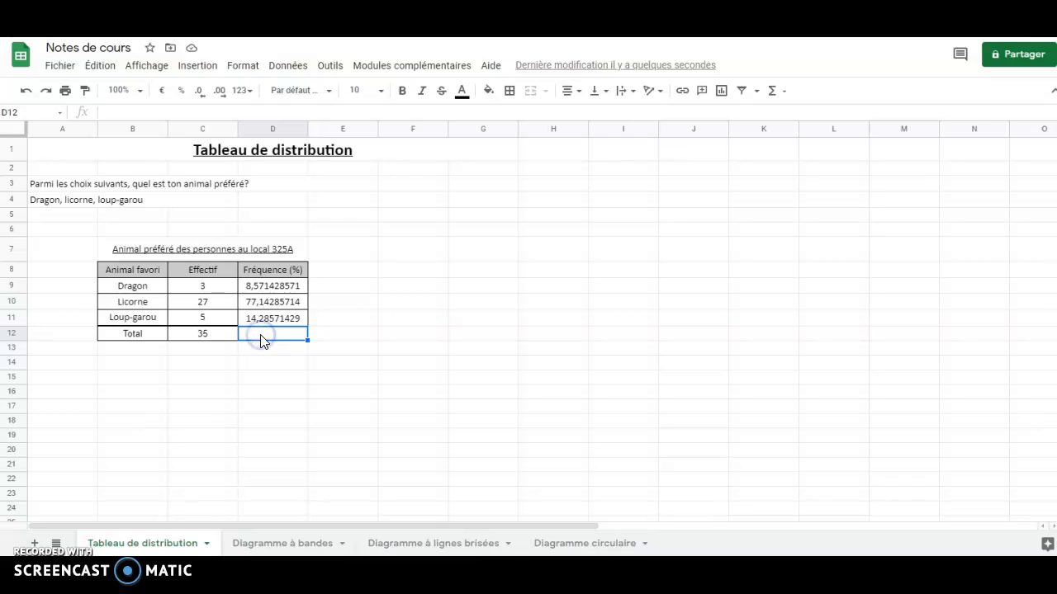
{"action": "left_click", "coordinate": [200, 333]}
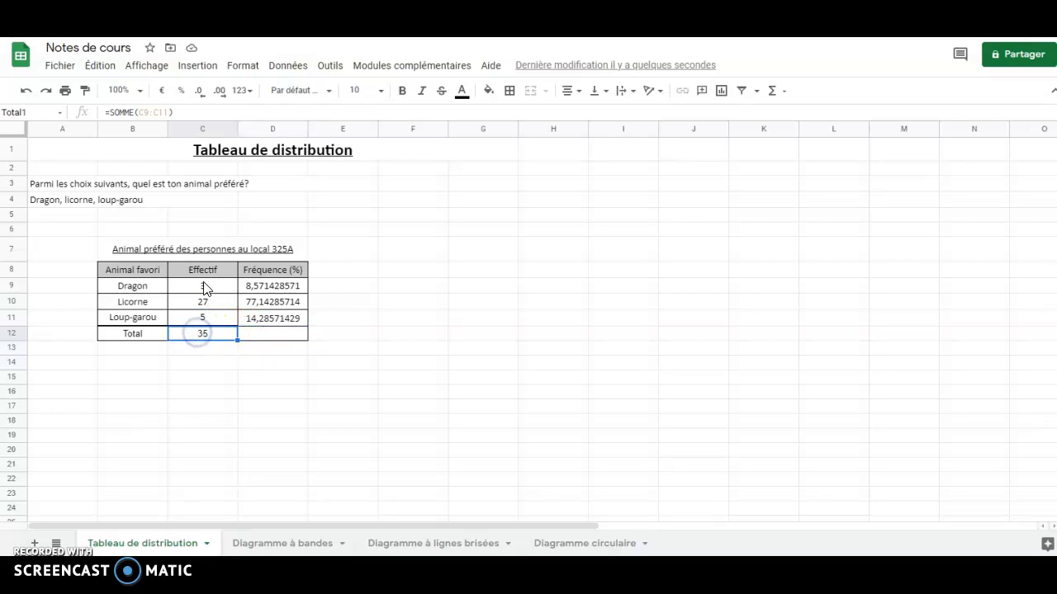
{"action": "left_click", "coordinate": [272, 336]}
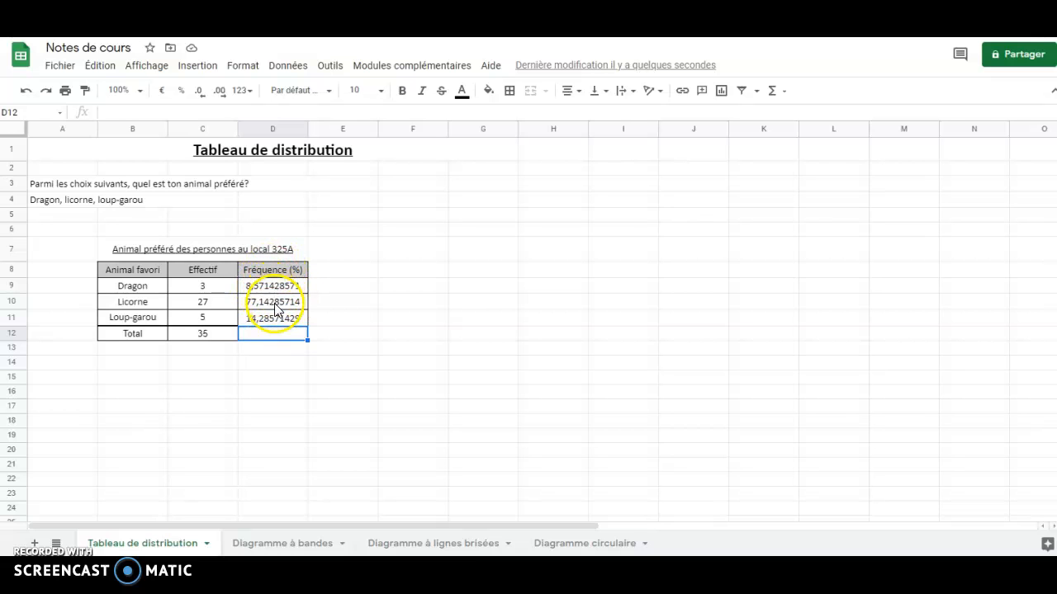
{"action": "left_click", "coordinate": [206, 335]}
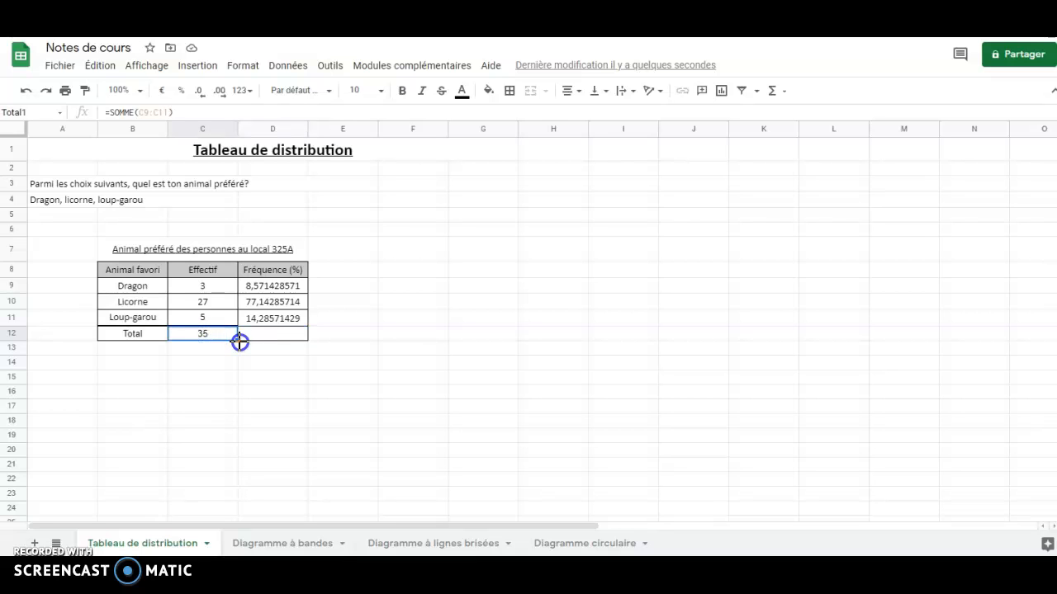
{"action": "left_click_drag", "start_coordinate": [301, 339], "coordinate": [292, 353]}
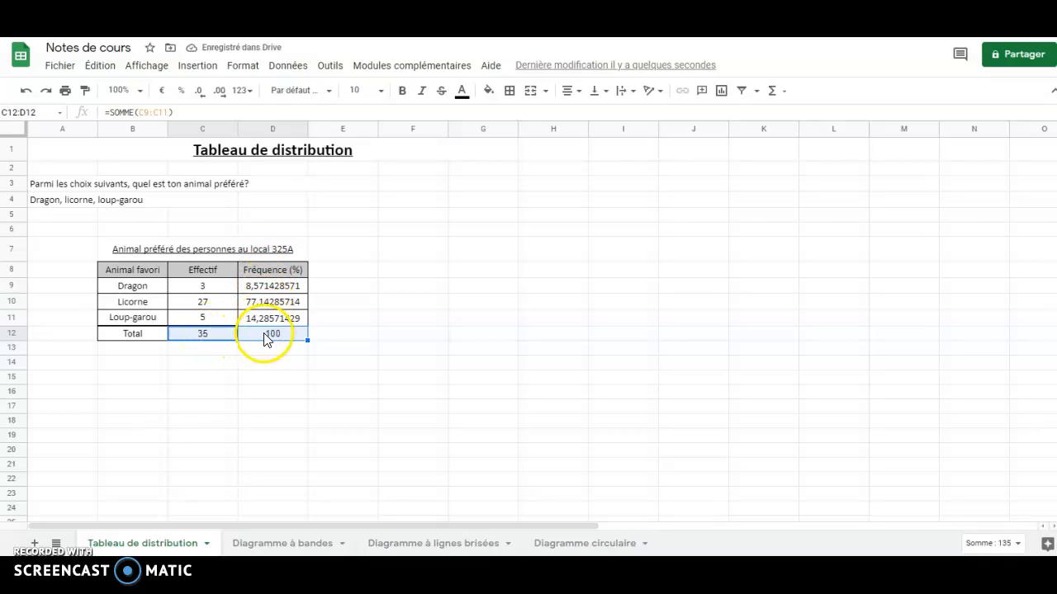
{"action": "left_click", "coordinate": [260, 340]}
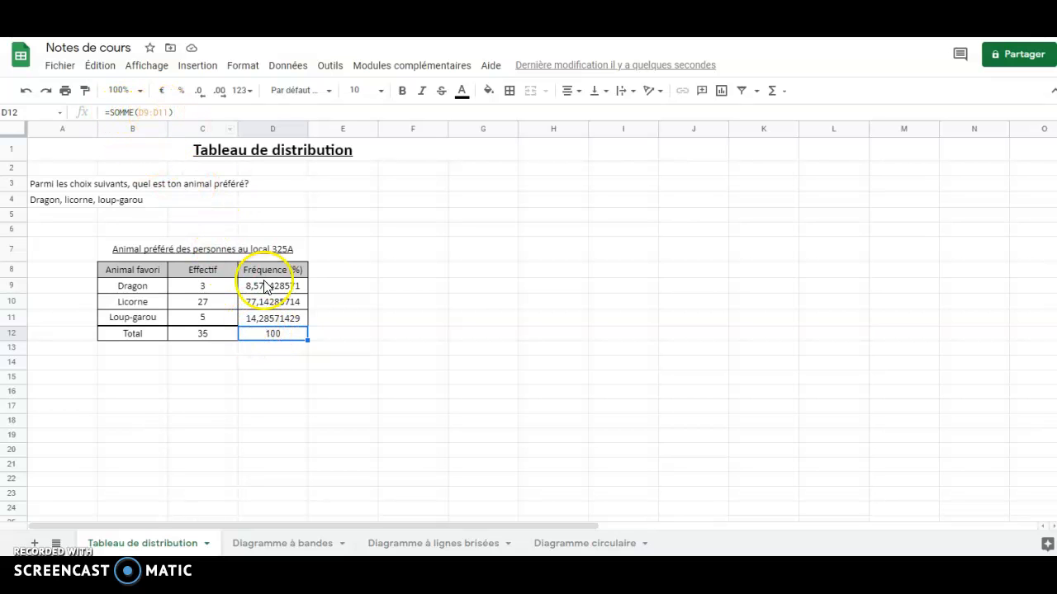
{"action": "left_click", "coordinate": [330, 376]}
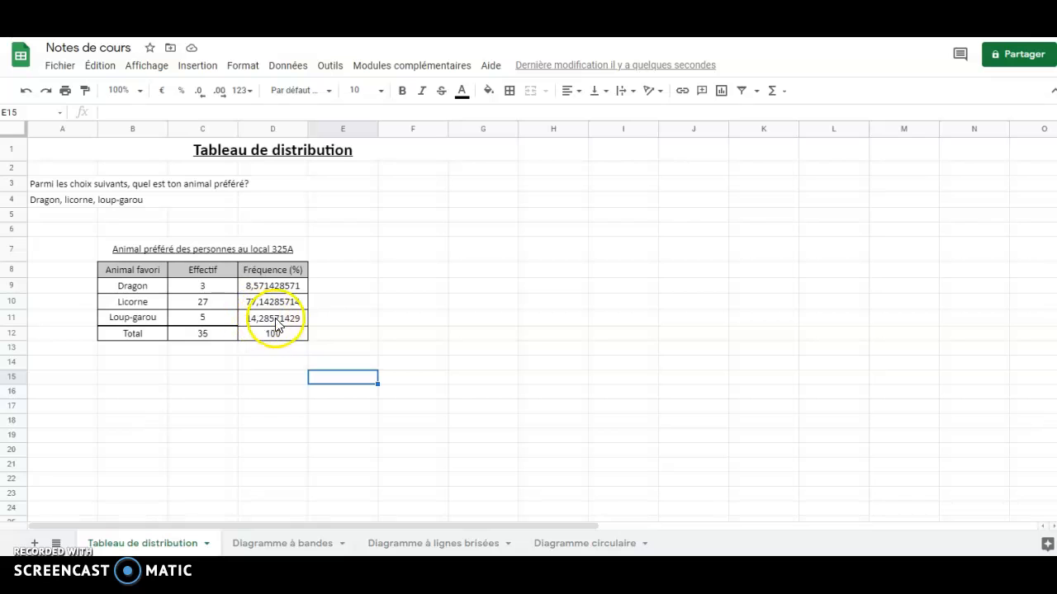
Apply a bottom border to the Loup-garou frequency cell D11
{"action": "left_click", "coordinate": [266, 324]}
{"action": "left_click", "coordinate": [512, 92]}
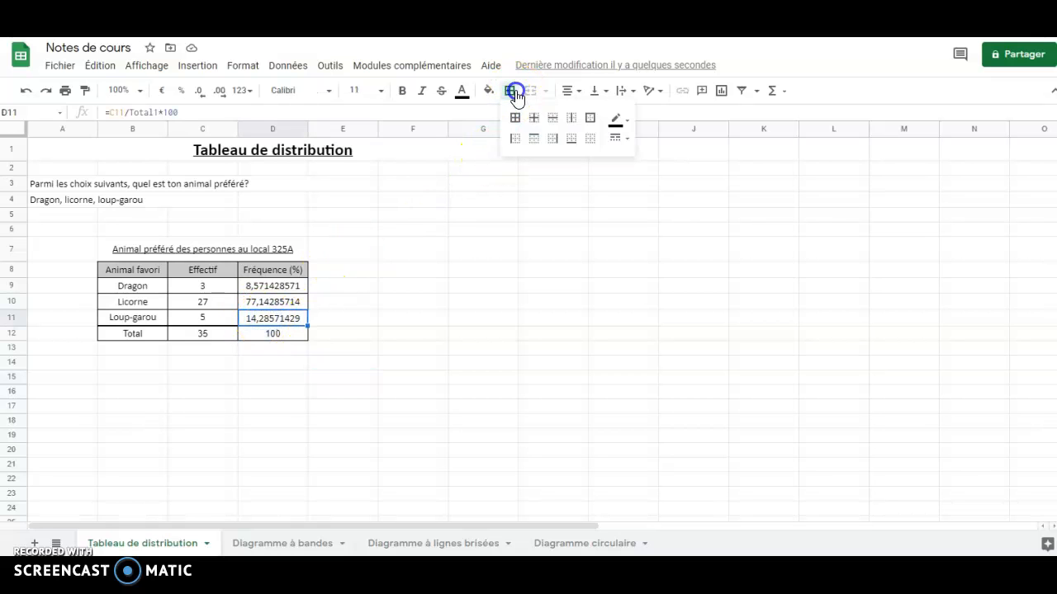
{"action": "left_click", "coordinate": [569, 138]}
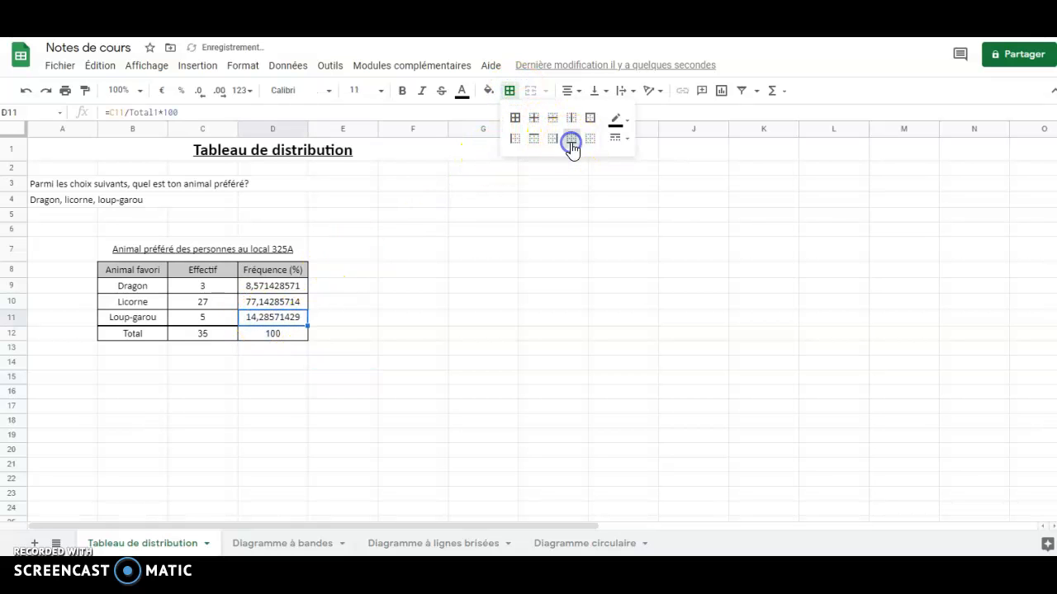
{"action": "left_click", "coordinate": [483, 293]}
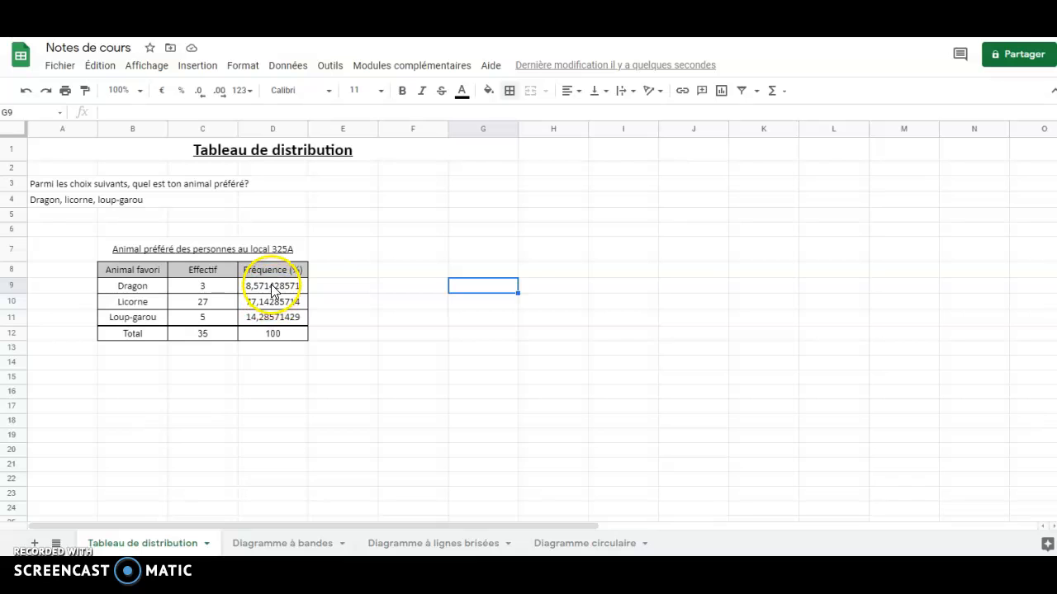
Reduce the frequencies in D9:D11 to one decimal place
{"action": "left_click_drag", "start_coordinate": [272, 287], "coordinate": [273, 320]}
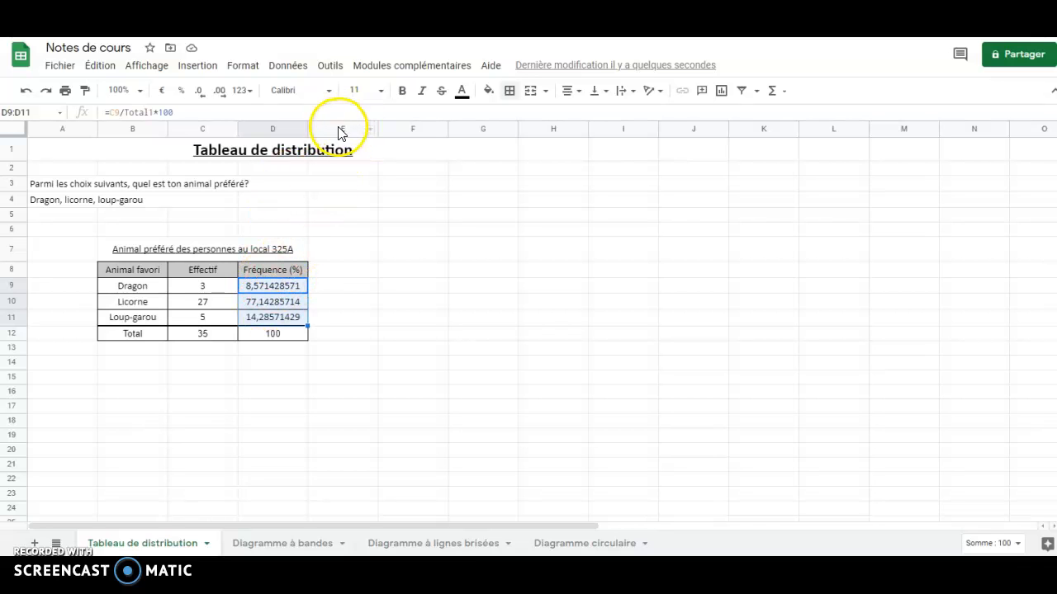
{"action": "left_click", "coordinate": [203, 93]}
{"action": "left_click", "coordinate": [204, 93]}
{"action": "left_click", "coordinate": [204, 93]}
{"action": "left_click", "coordinate": [204, 93]}
{"action": "left_click", "coordinate": [204, 93]}
{"action": "left_click", "coordinate": [204, 93]}
{"action": "left_click", "coordinate": [204, 92]}
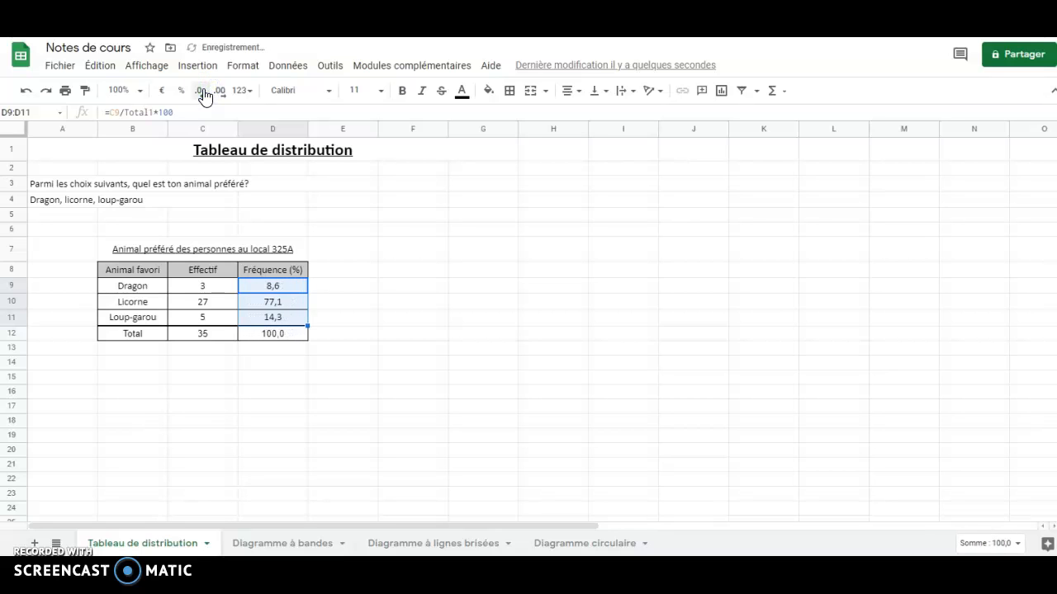
{"action": "left_click", "coordinate": [364, 302]}
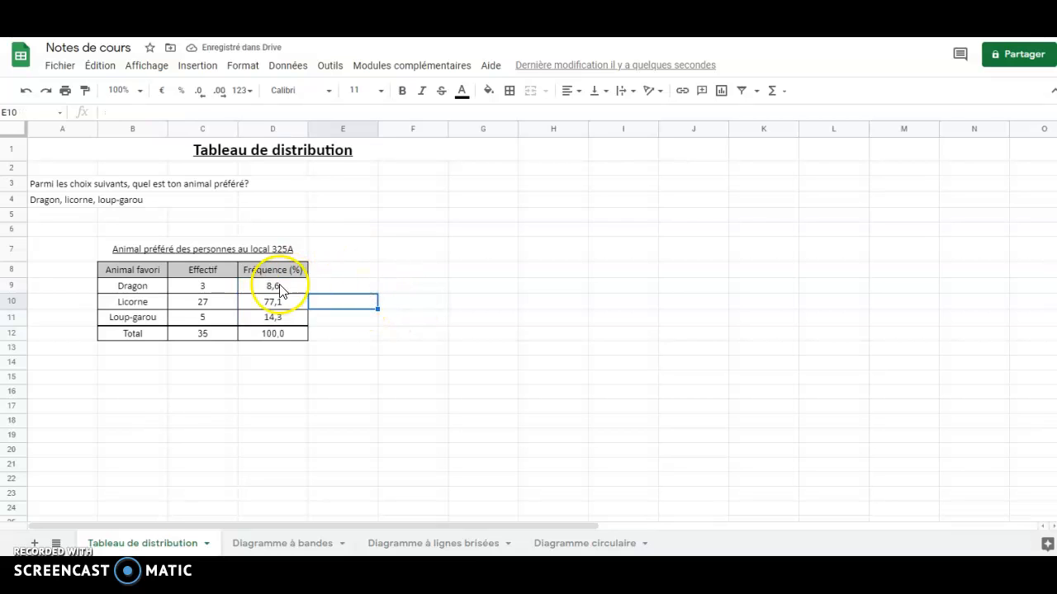
Test the frequency formulas by setting the Licorne count in C10 to 30 and restoring it to 27
{"action": "left_click", "coordinate": [212, 287]}
{"action": "left_click", "coordinate": [206, 302]}
{"action": "left_click", "coordinate": [206, 317]}
{"action": "left_click", "coordinate": [212, 302]}
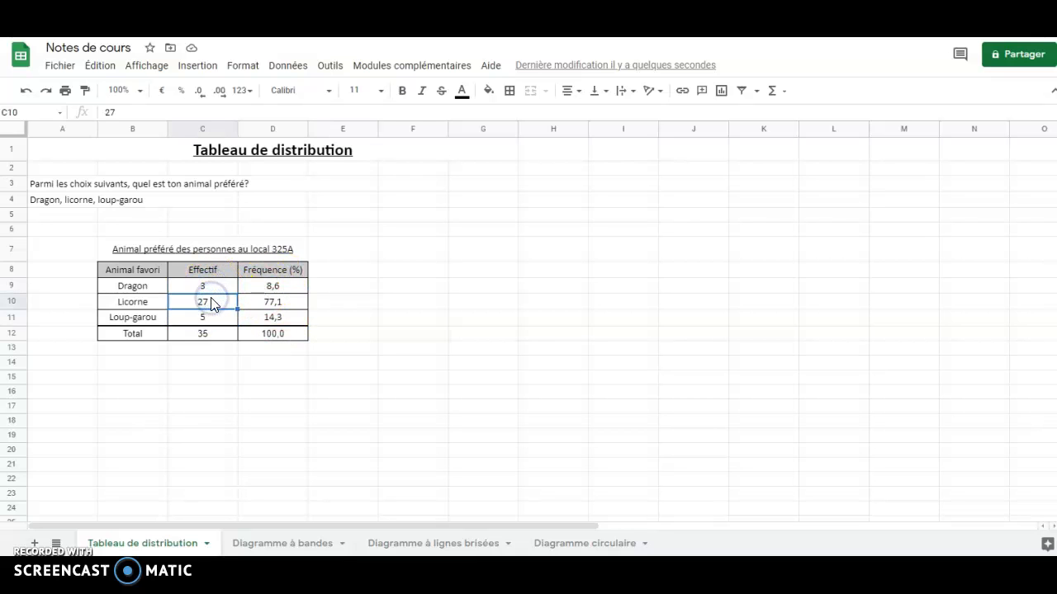
{"action": "type", "text": "30"}
{"action": "left_click", "coordinate": [314, 368]}
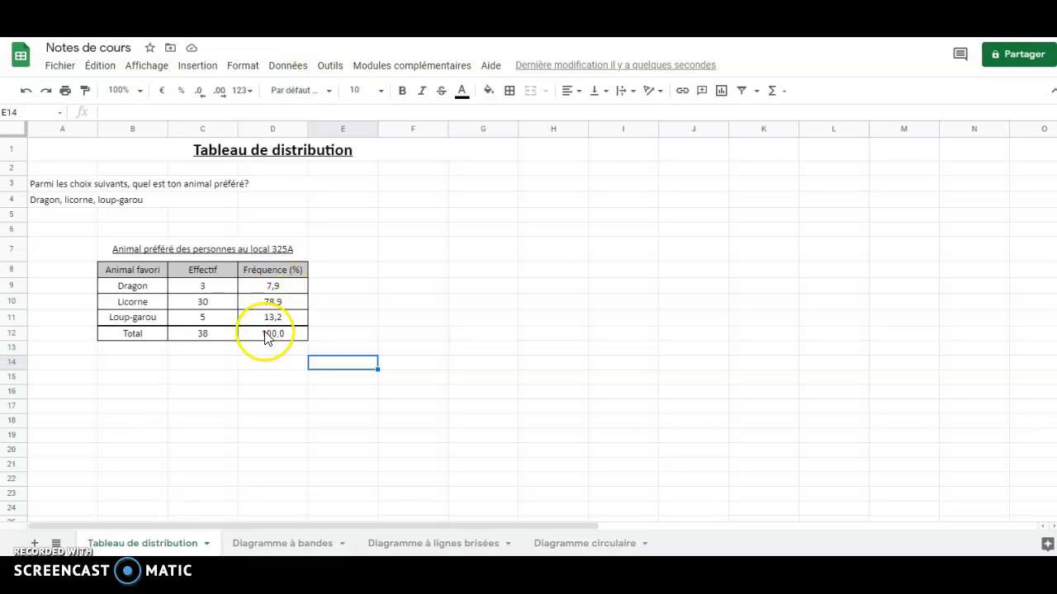
{"action": "left_click", "coordinate": [210, 302]}
{"action": "type", "text": "27"}
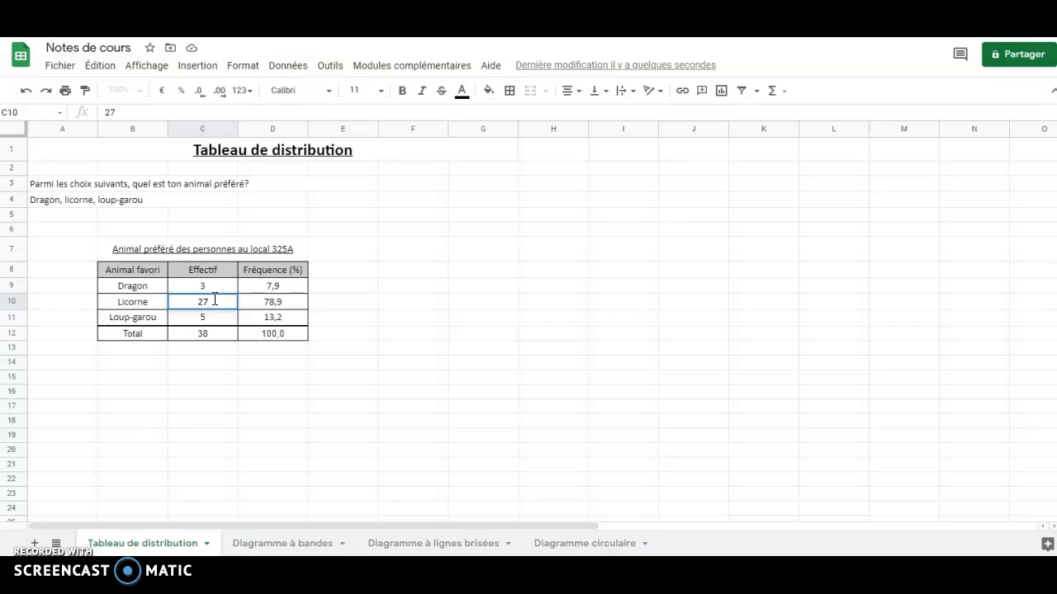
{"action": "left_click", "coordinate": [223, 376]}
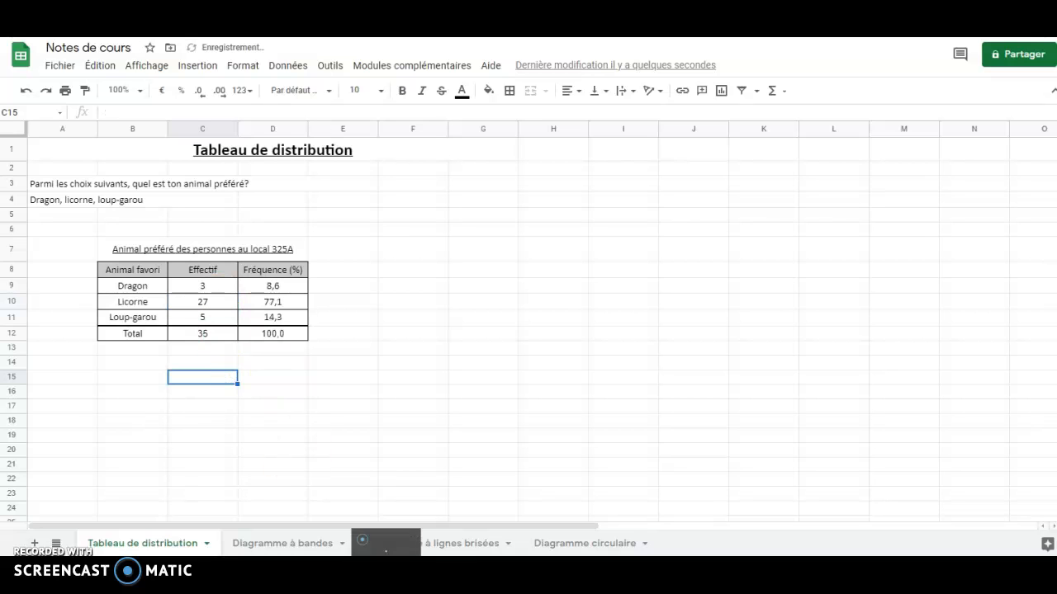